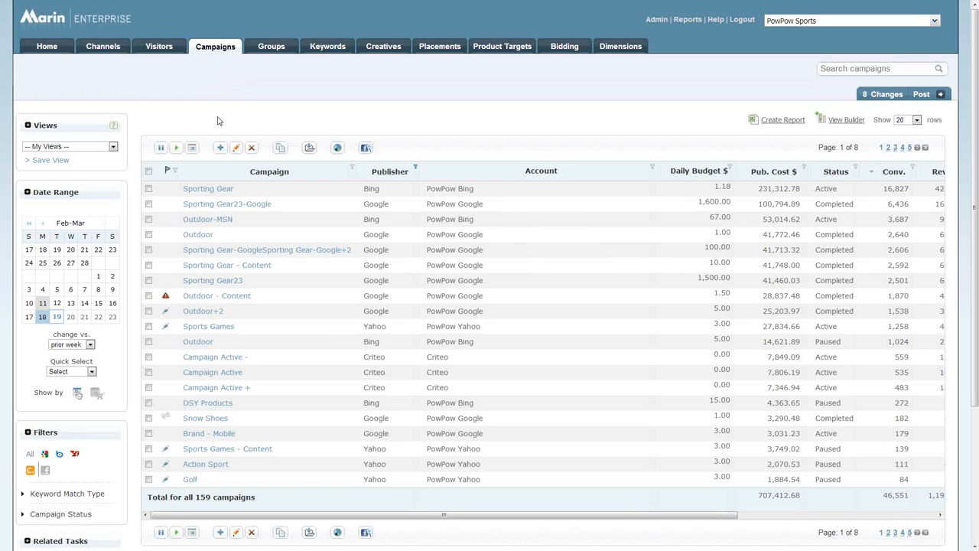
- Try the Enhanced campaign type in the Sporting Gear23-Google settings, check the mobile bid adjustment options, and return to the campaign list without saving
click(215, 206)
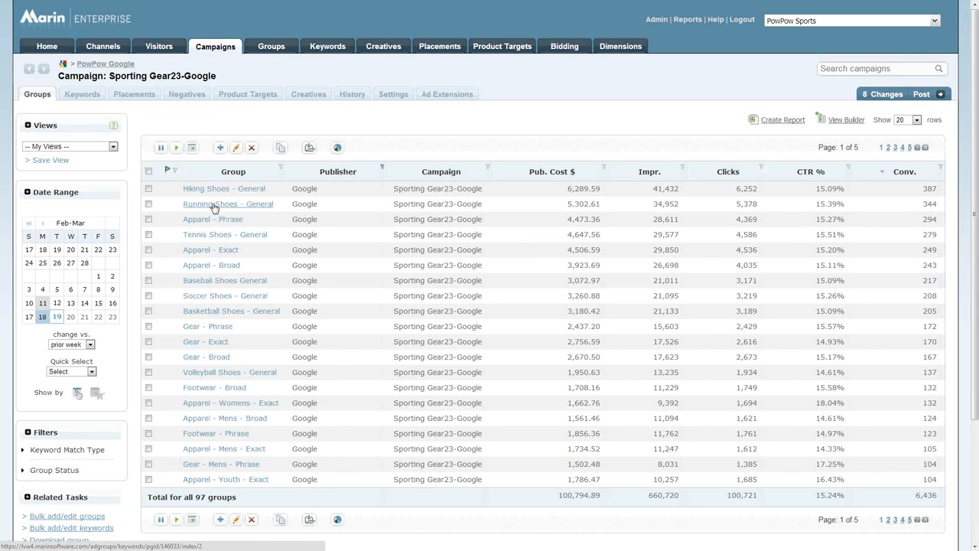
click(392, 95)
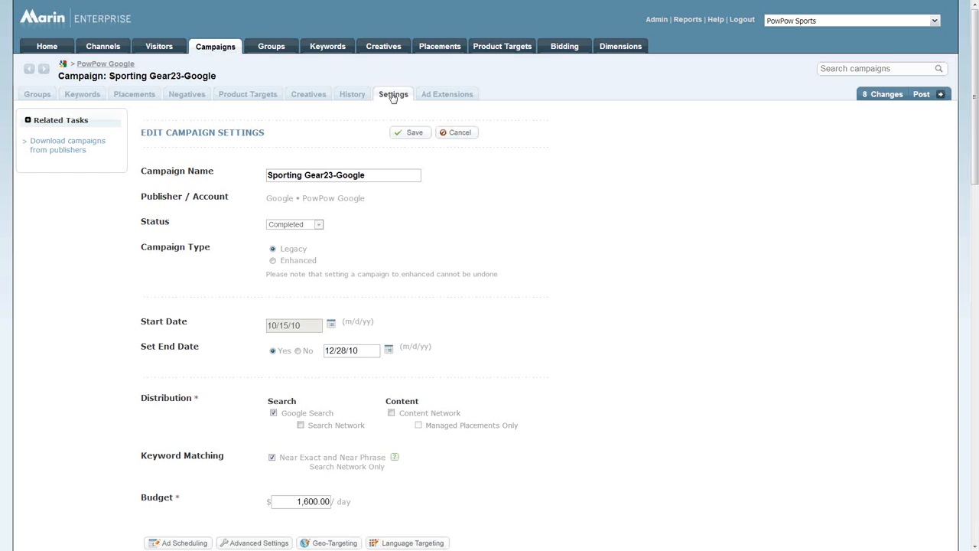
click(273, 261)
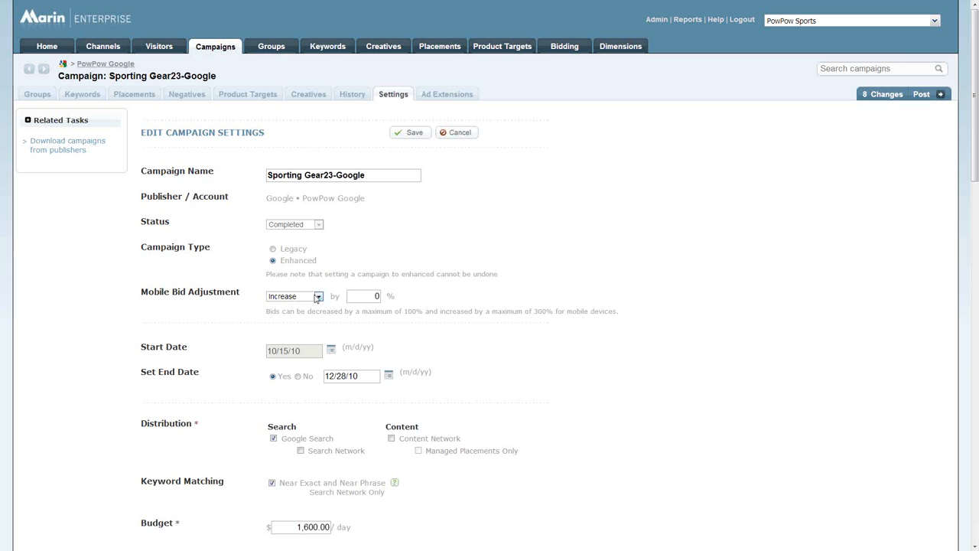
click(317, 296)
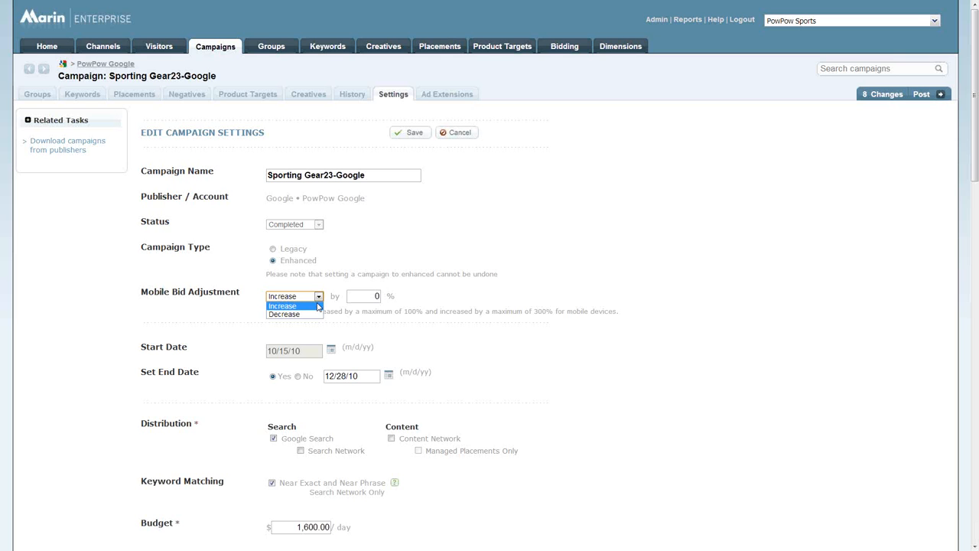
click(218, 50)
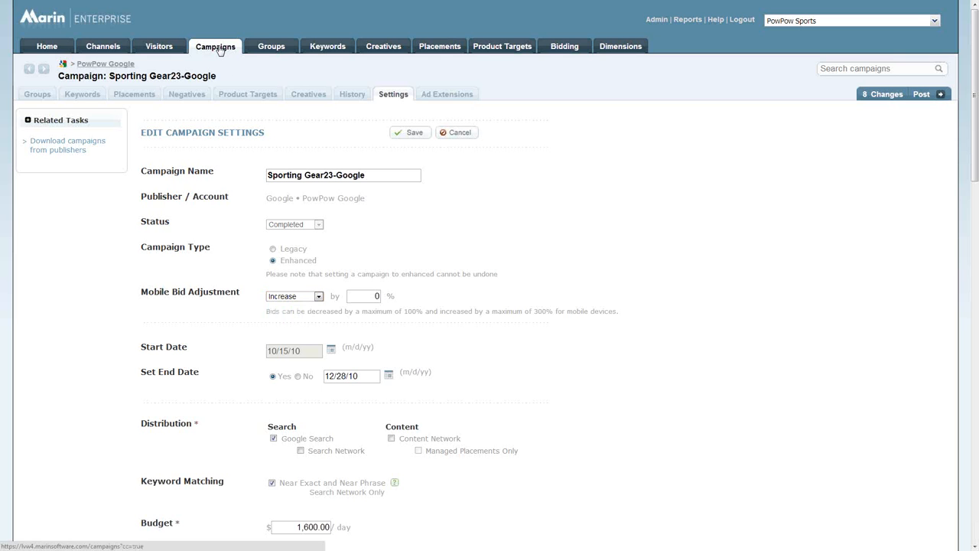
click(219, 49)
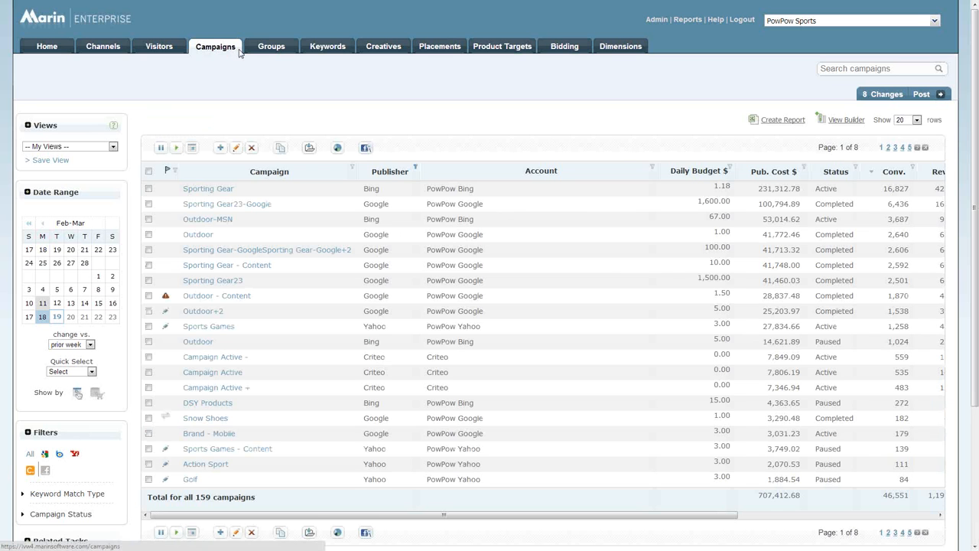
- Add the Google Campaign Type column to the campaigns view, placed directly before Daily Budget $, and save the view
click(842, 123)
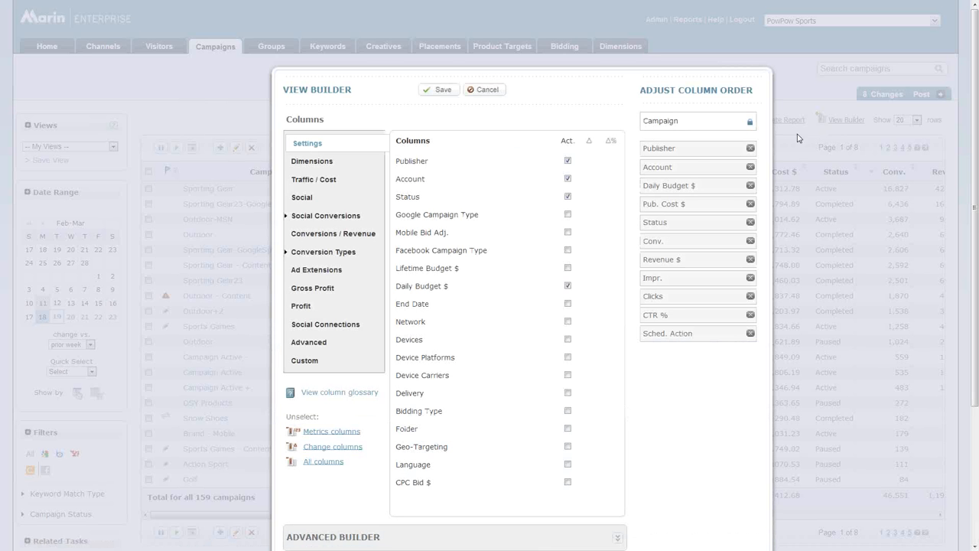
click(566, 215)
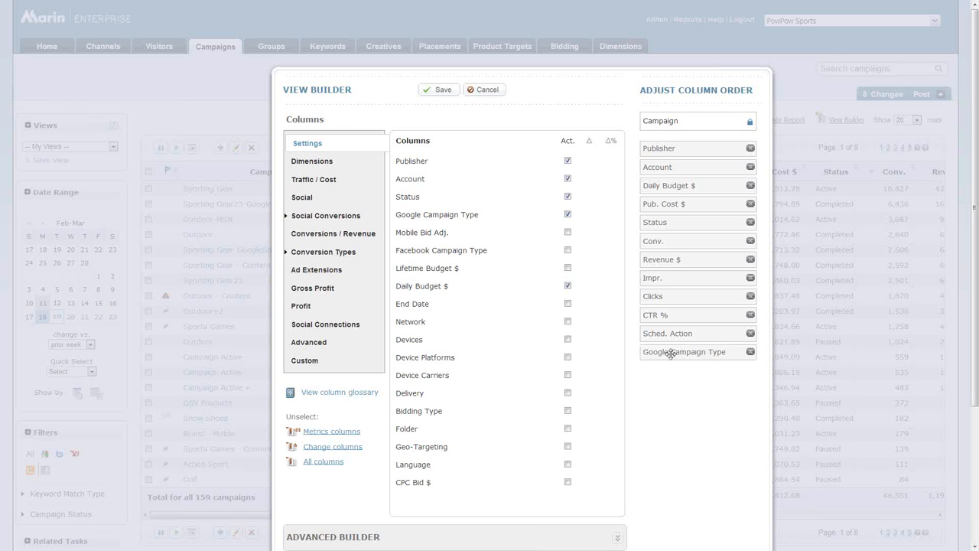
drag(670, 353, 661, 188)
click(443, 92)
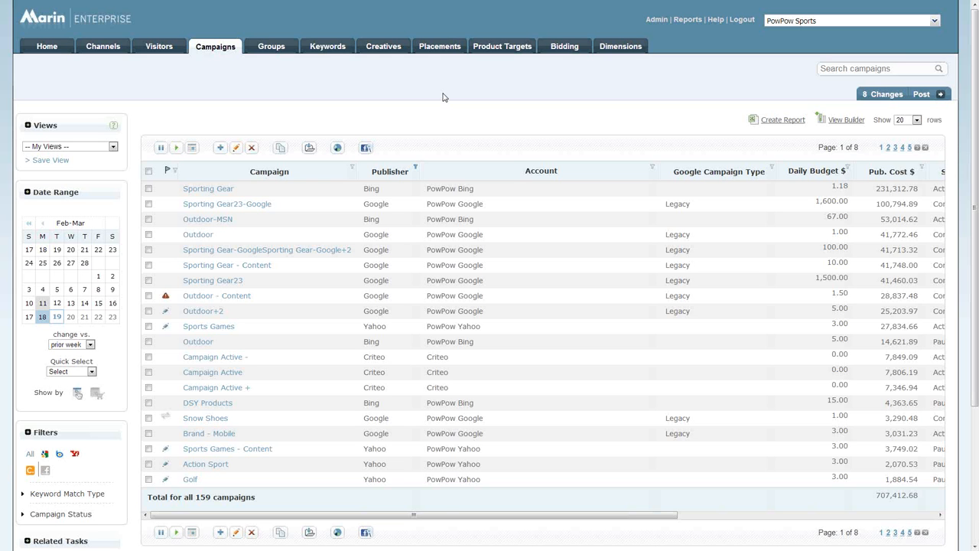
- Add the Device Preference column to the creatives view, placed directly after Publisher, and save the view
click(384, 47)
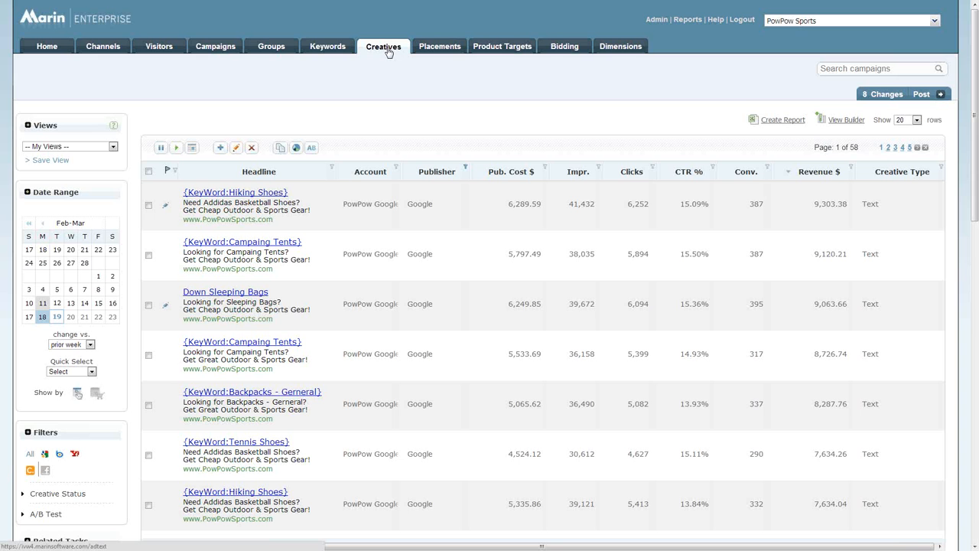
click(848, 123)
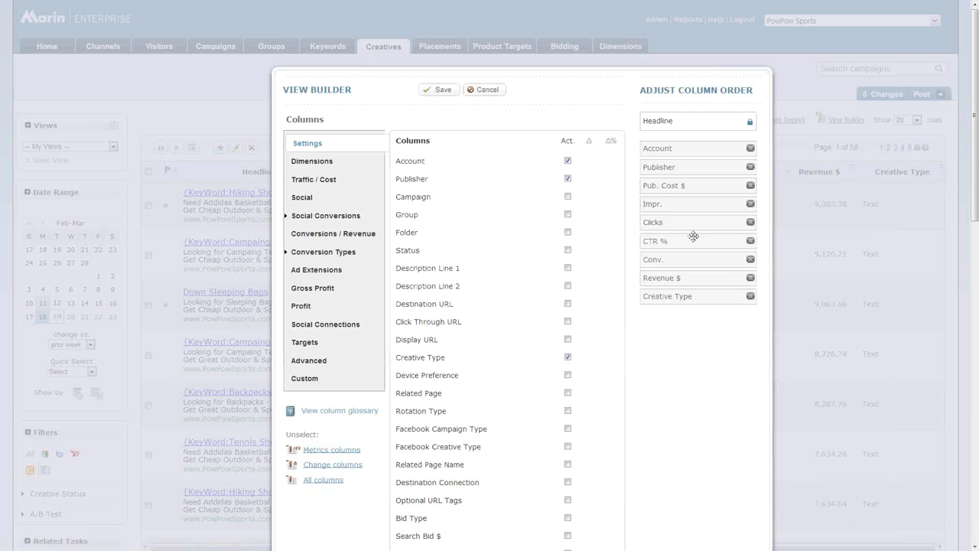
click(568, 375)
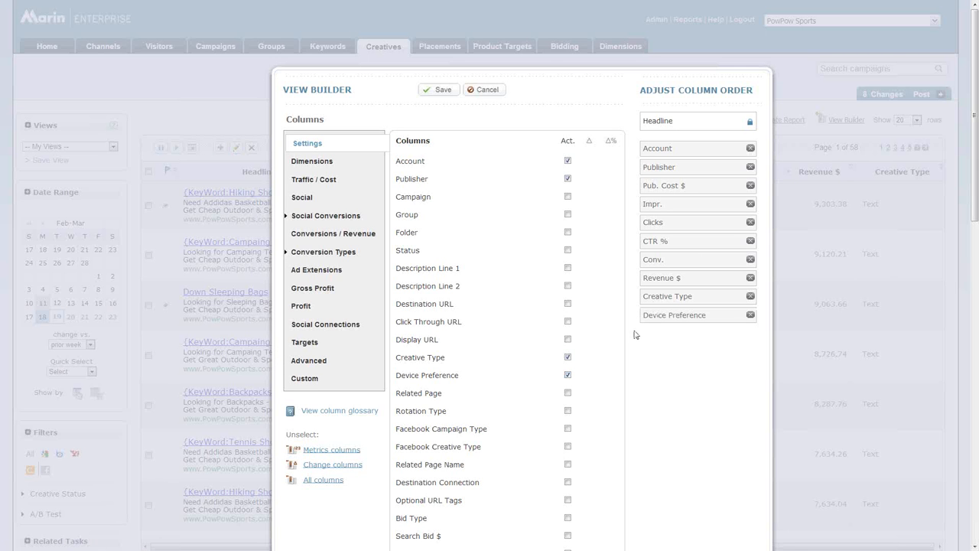
drag(646, 315, 649, 171)
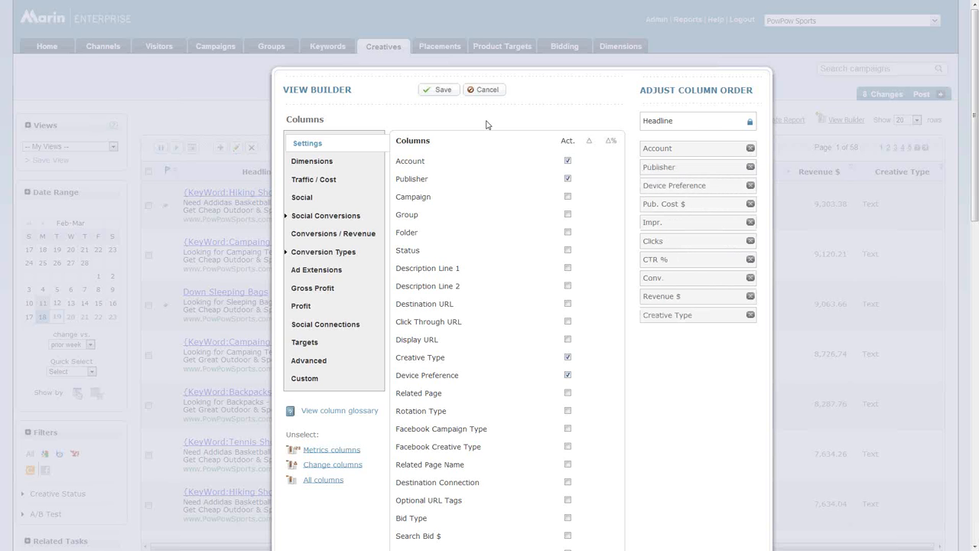
click(439, 90)
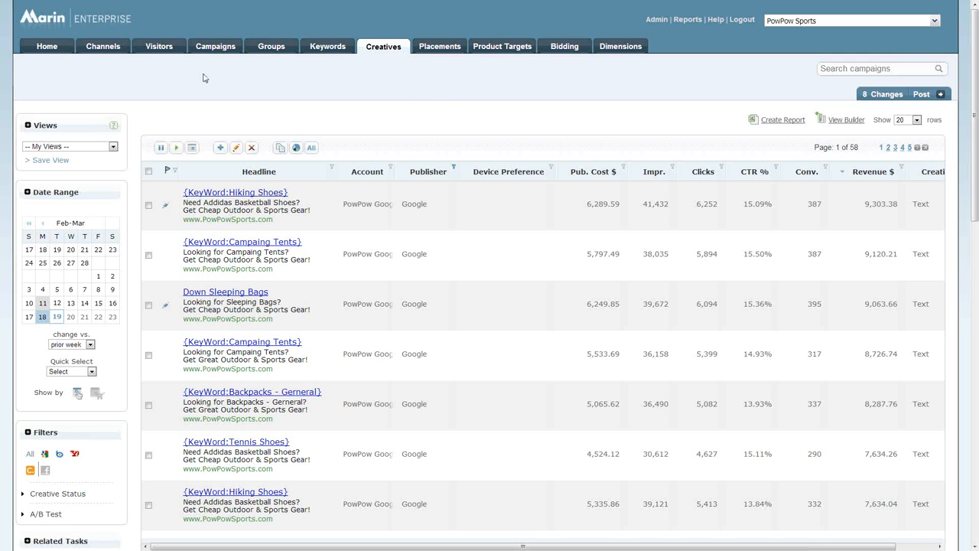
- Open the URL Builder in the admin revenue settings and review the sitelink and keyword settings for all publishers
click(207, 48)
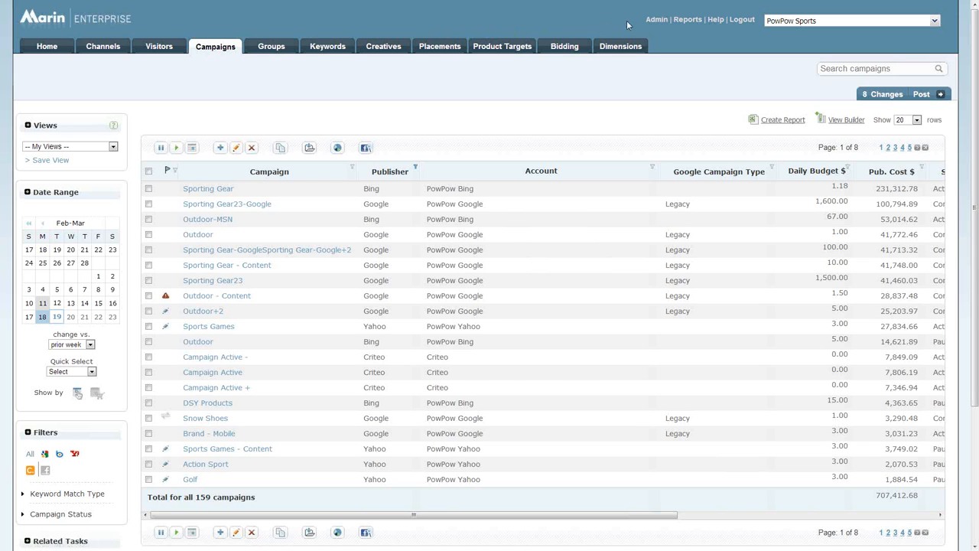
click(653, 21)
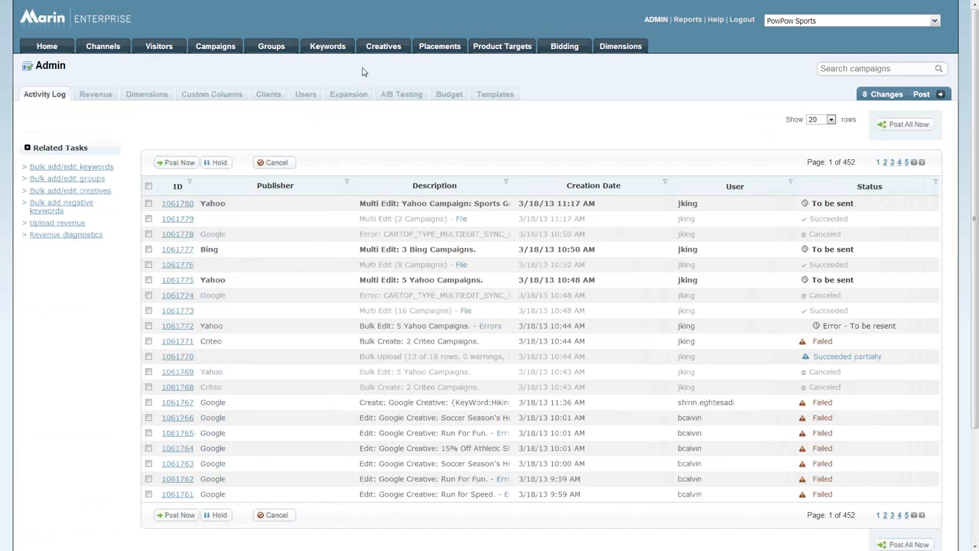
click(95, 96)
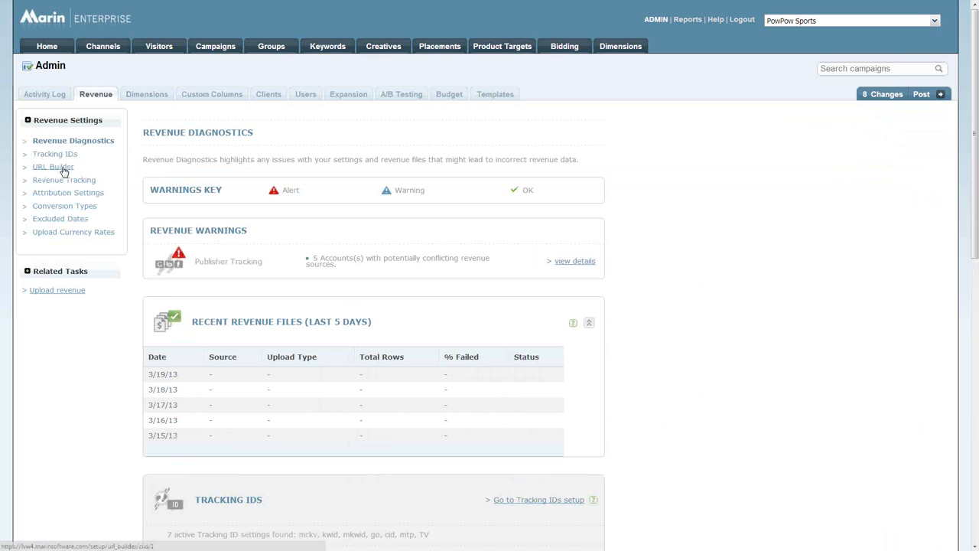
click(64, 169)
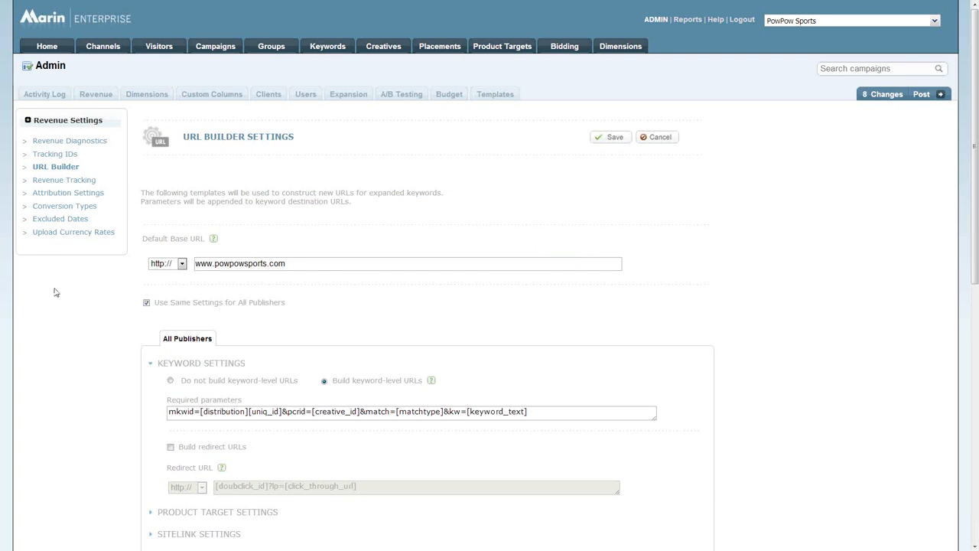
scroll(54, 292, down, 3)
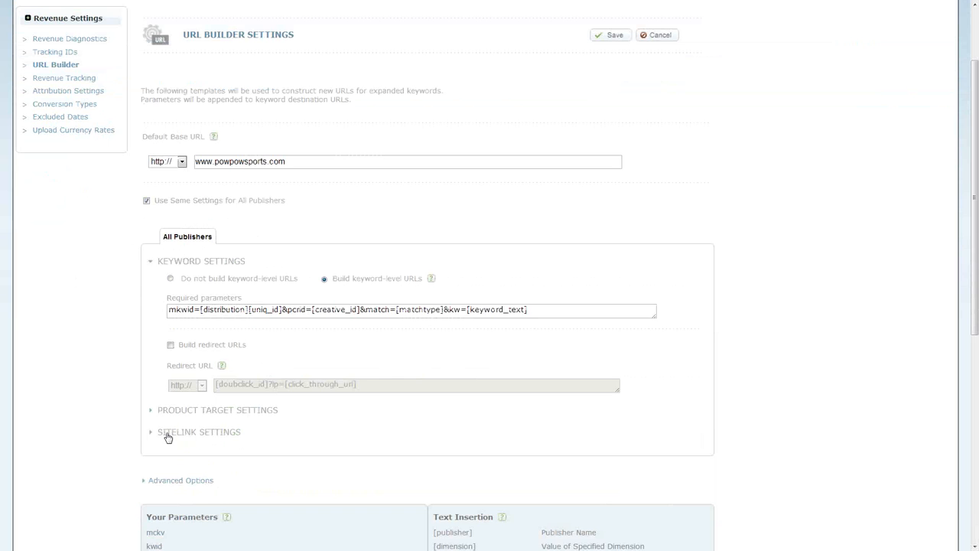
click(168, 433)
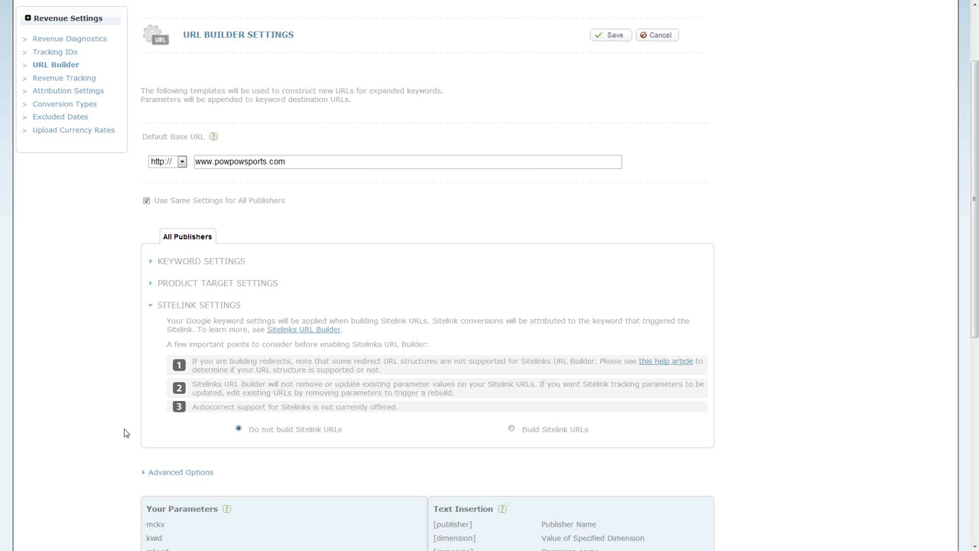
click(170, 265)
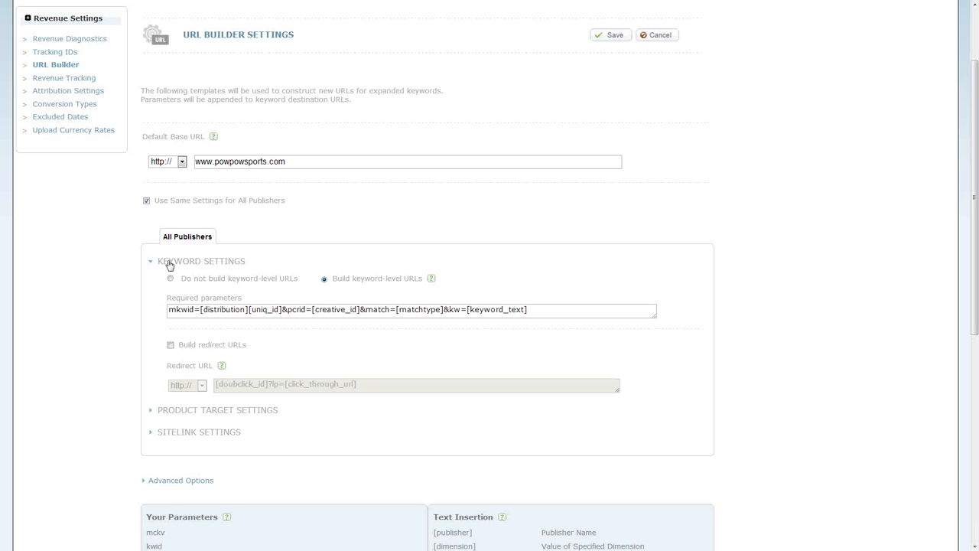
- Turn off the same URL Builder settings for all publishers and expand Google's sitelink settings
click(147, 201)
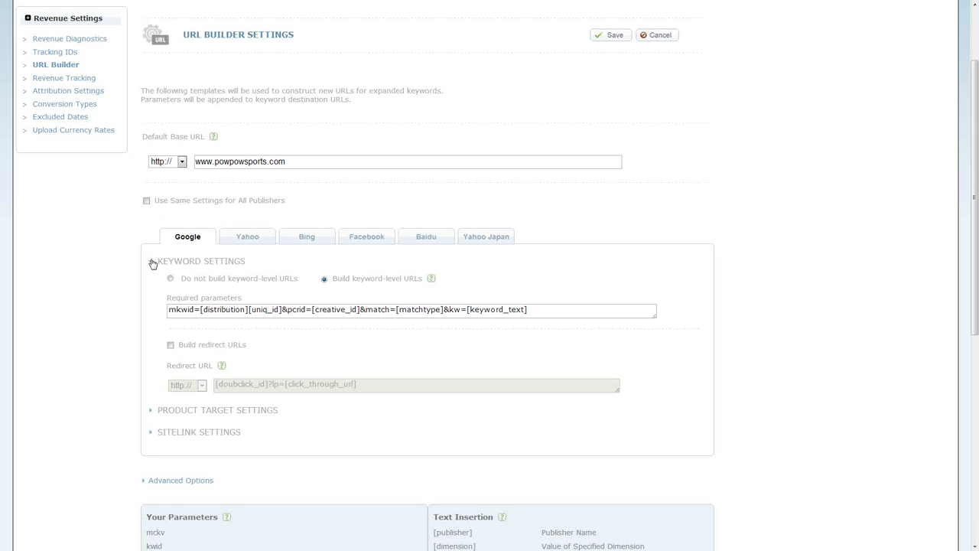
click(170, 438)
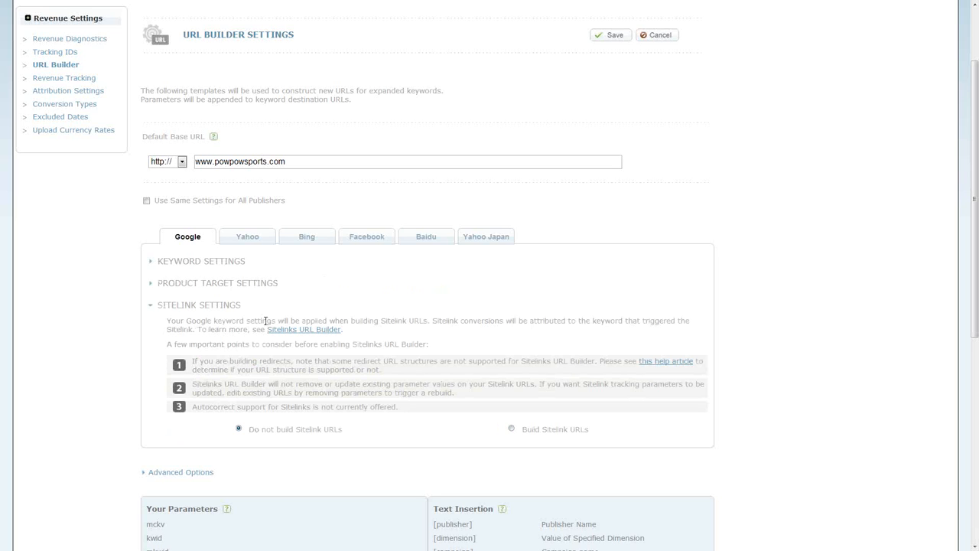
scroll(265, 320, up, 3)
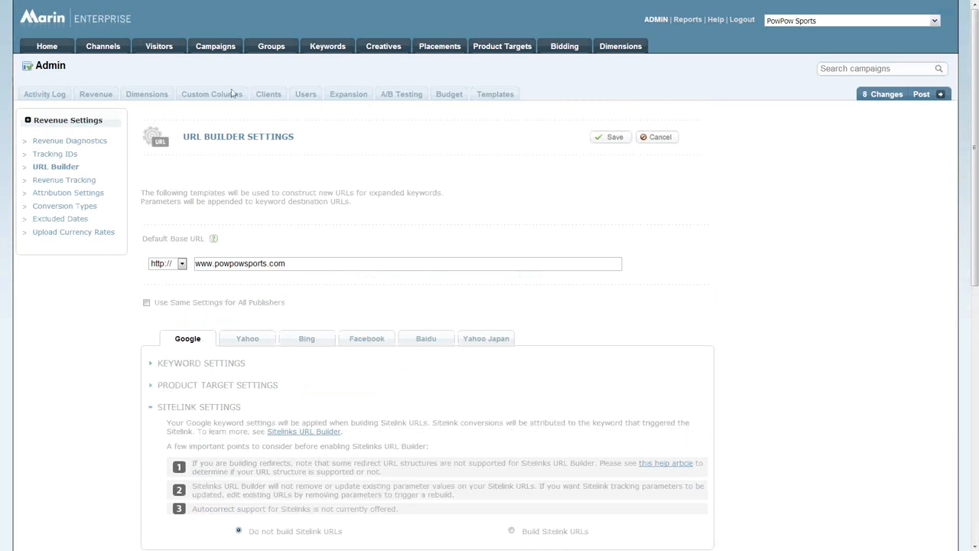
- Open the ad extension settings of the Sporting Gear23-Google campaign and view the existing sitelinks that can be chosen
click(216, 47)
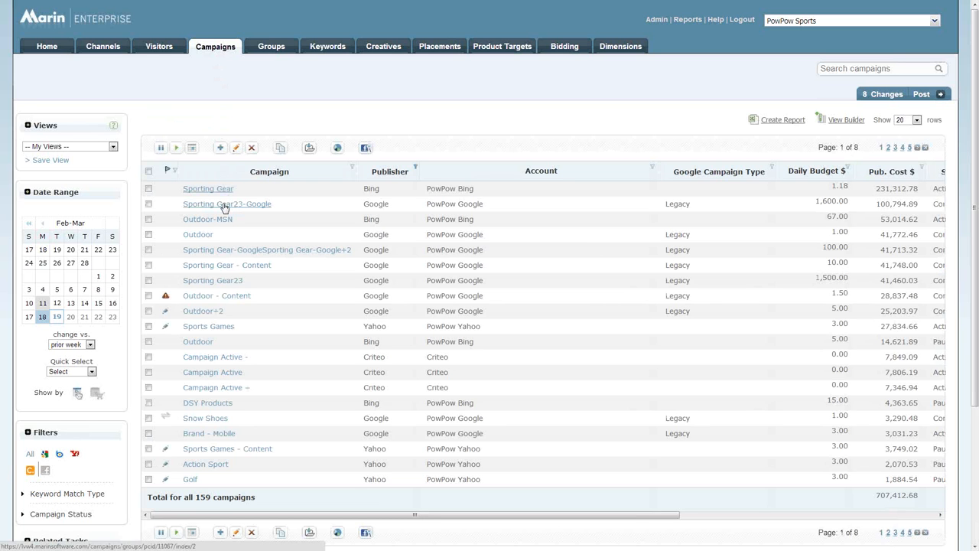
click(224, 205)
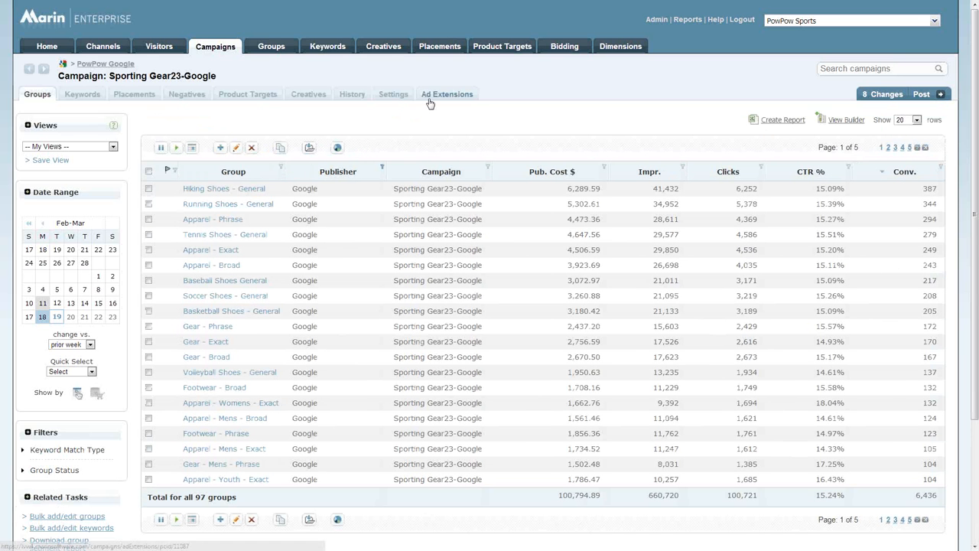
click(431, 97)
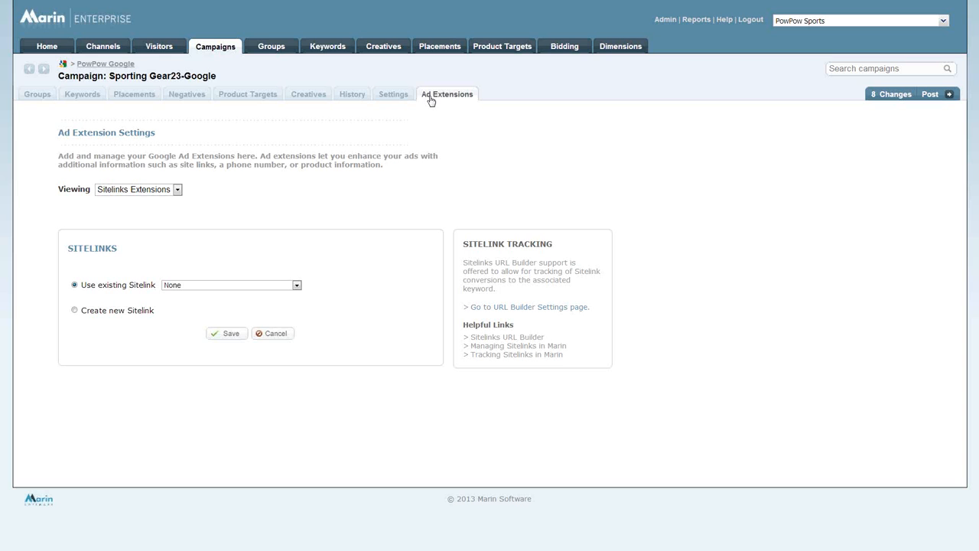
click(297, 286)
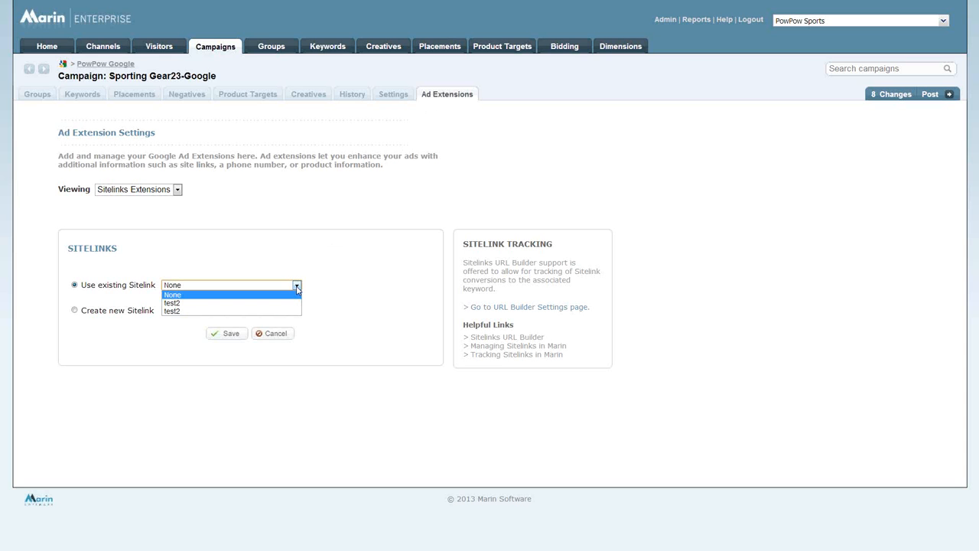
- Start creating a new sitelink for the campaign and add two extra link text and URL rows
click(75, 311)
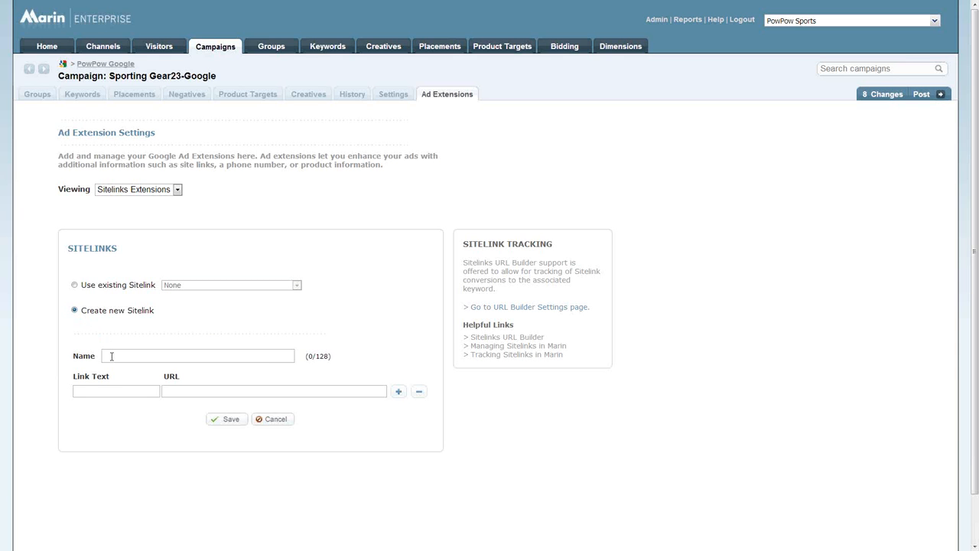
click(112, 356)
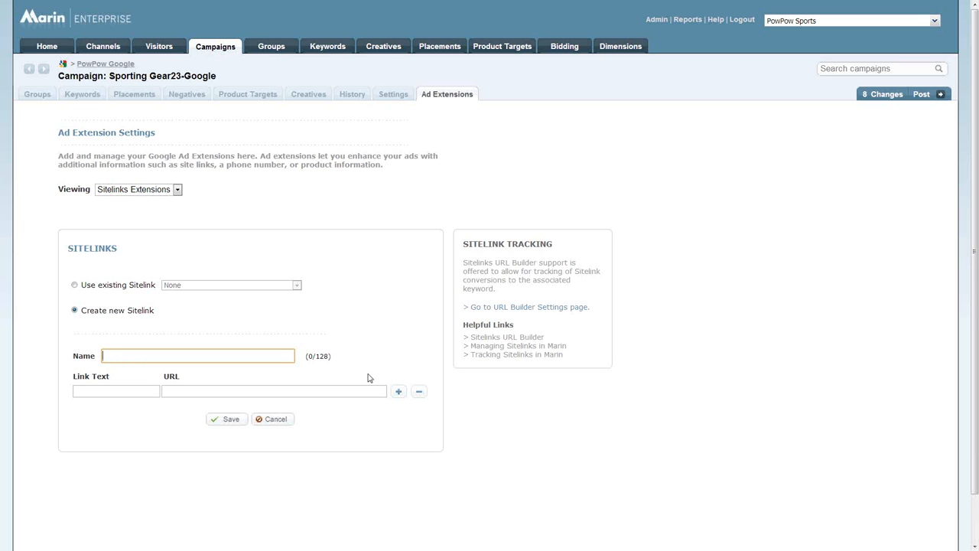
click(398, 392)
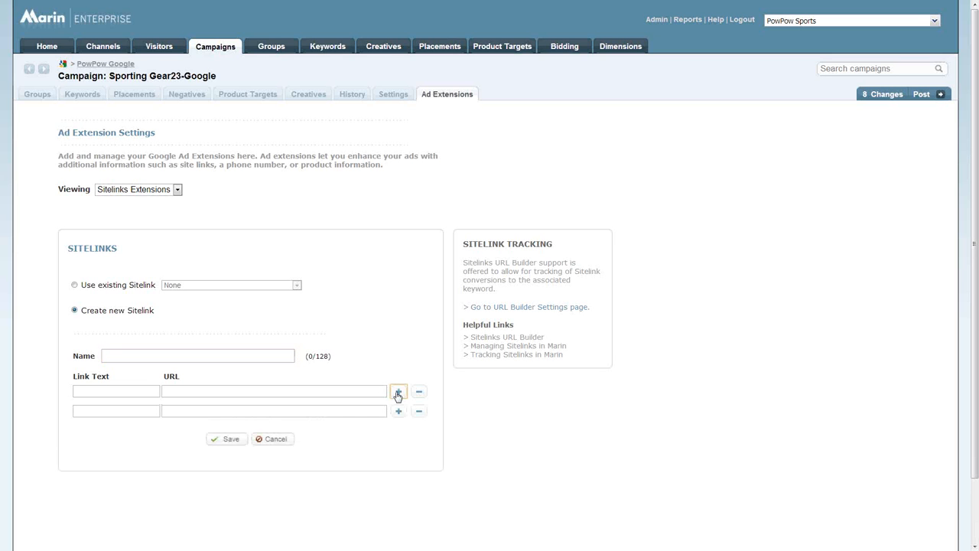
click(398, 391)
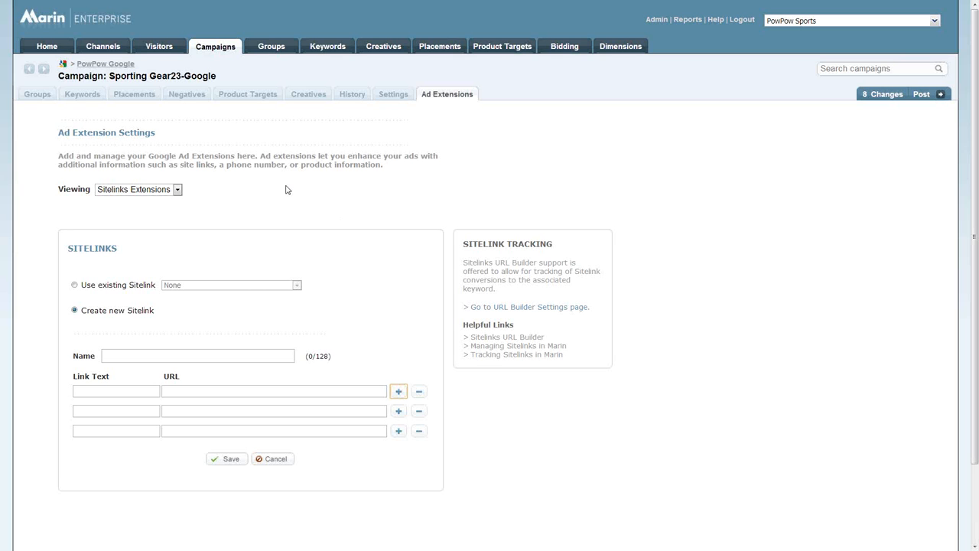
- Start a report from the channels overview and examine which clients it can be run in
click(106, 50)
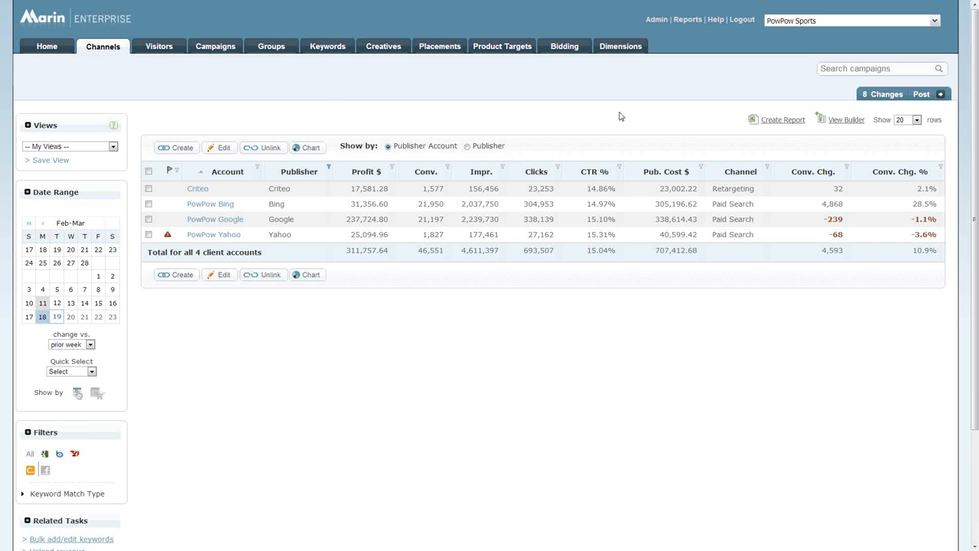
click(769, 125)
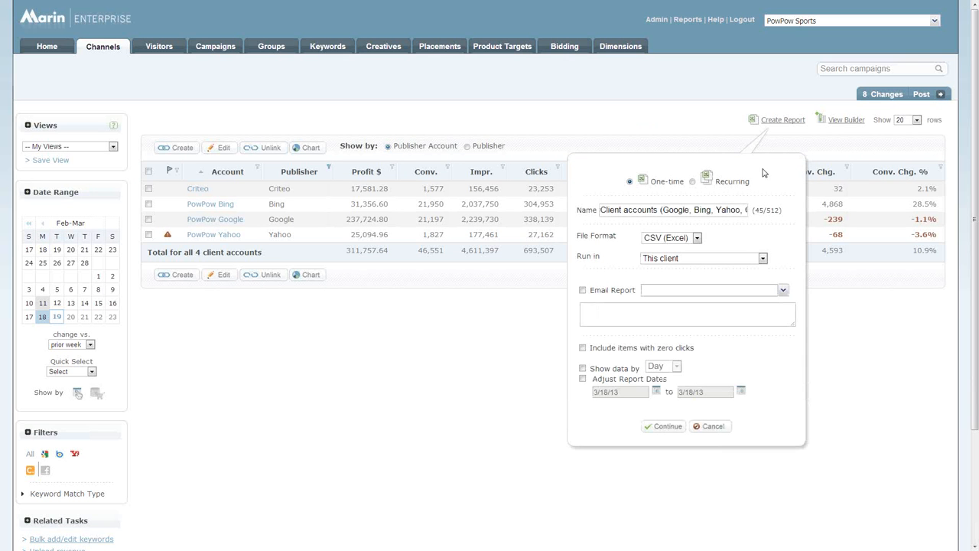
click(762, 260)
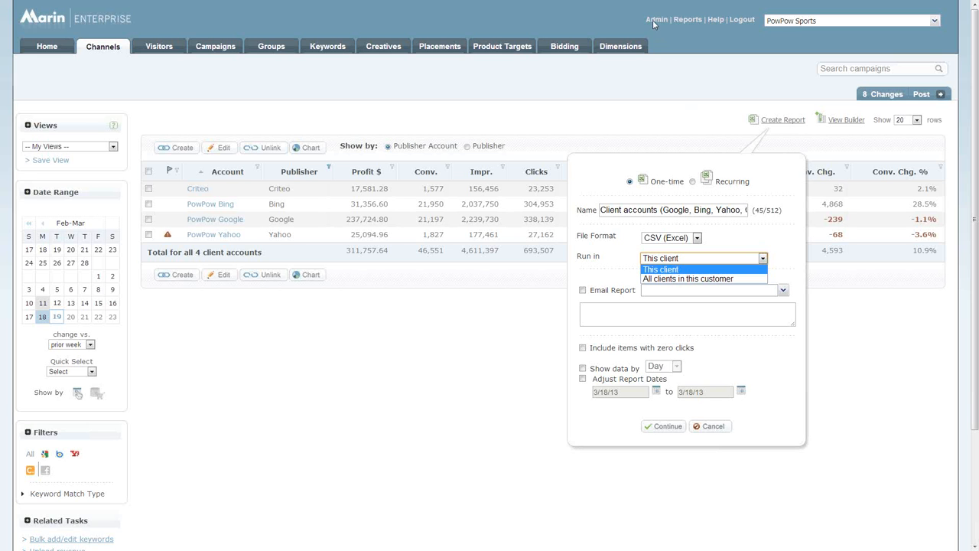
- Cancel the report and open the PowPow Sports client's settings from the admin list of clients
click(714, 430)
click(711, 427)
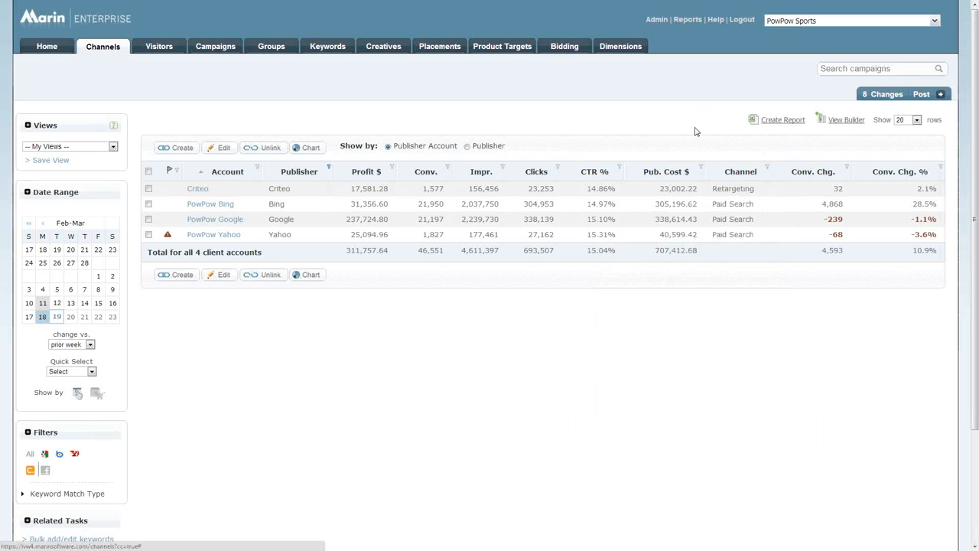
click(651, 23)
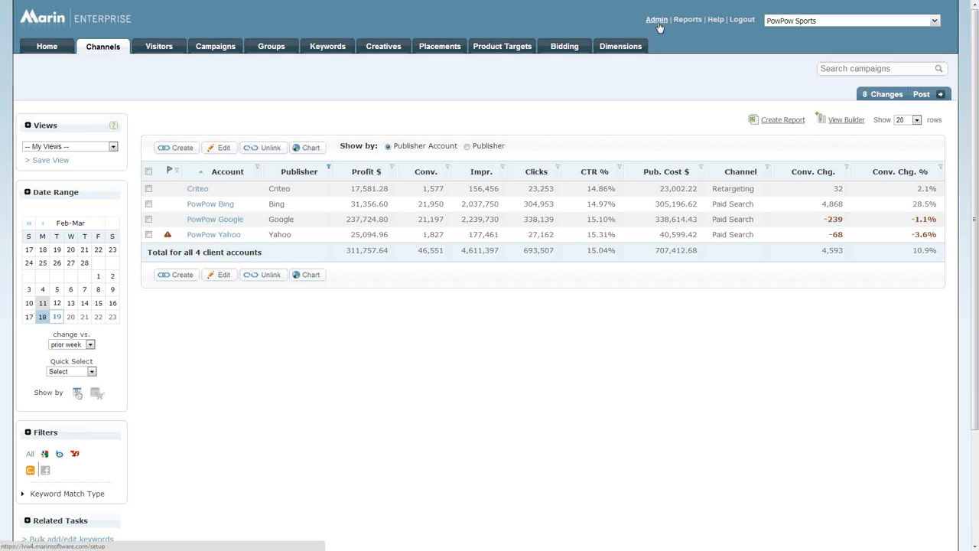
click(654, 20)
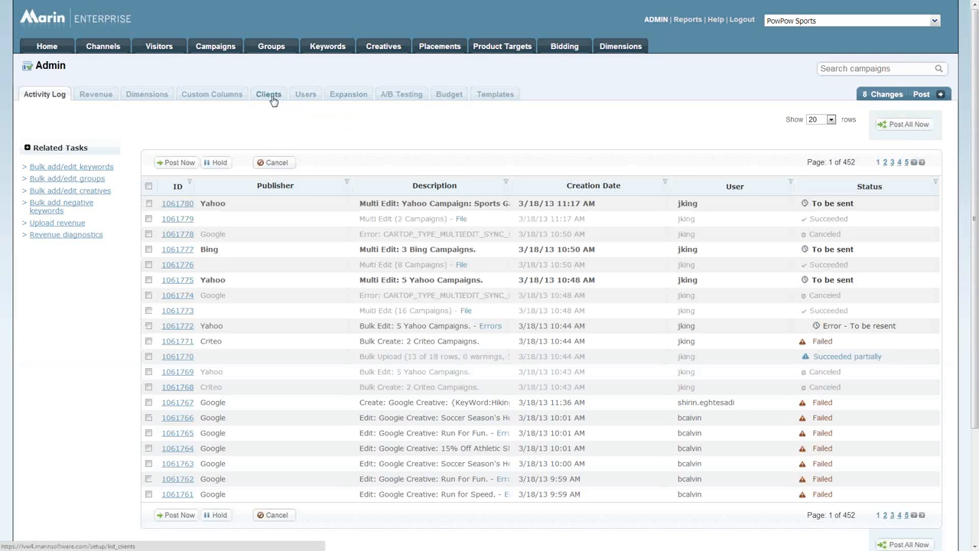
click(272, 99)
click(269, 94)
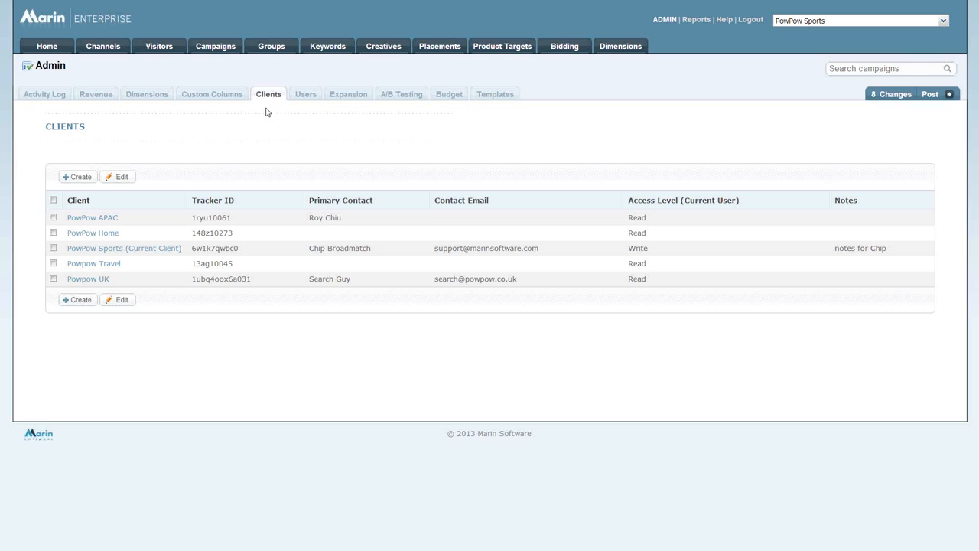
click(130, 253)
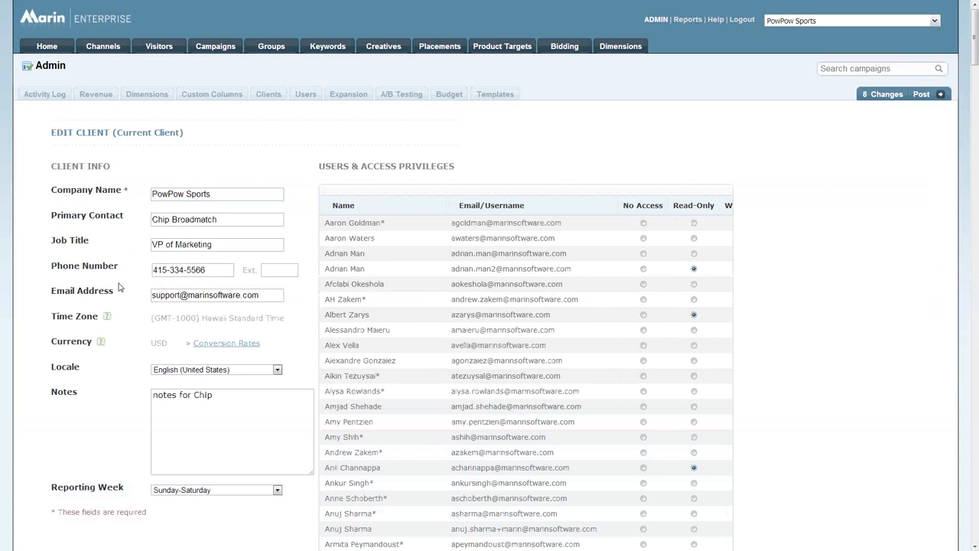
- Examine the client's user access privileges, agency fee options and client tags, and return to the start of the page
scroll(118, 284, down, 2)
scroll(112, 359, down, 2)
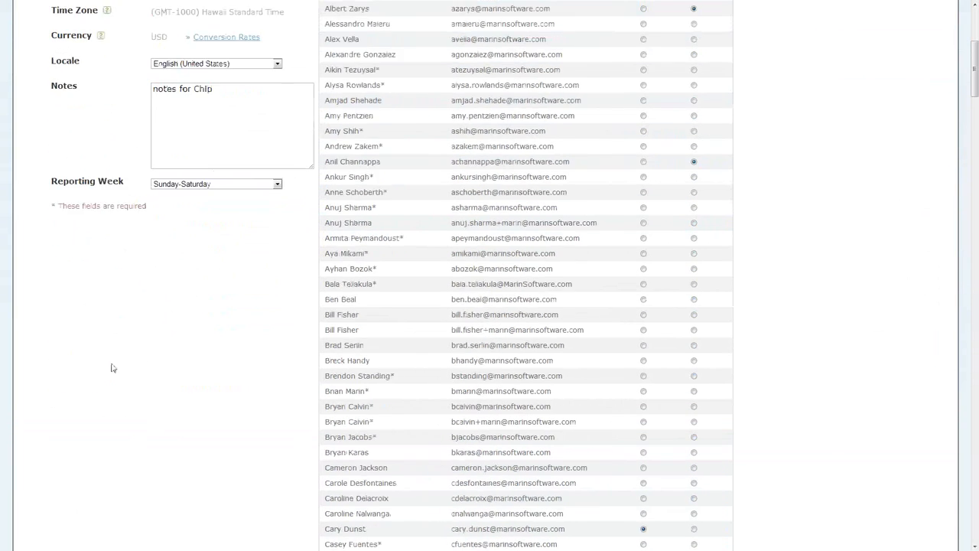
scroll(115, 367, down, 9)
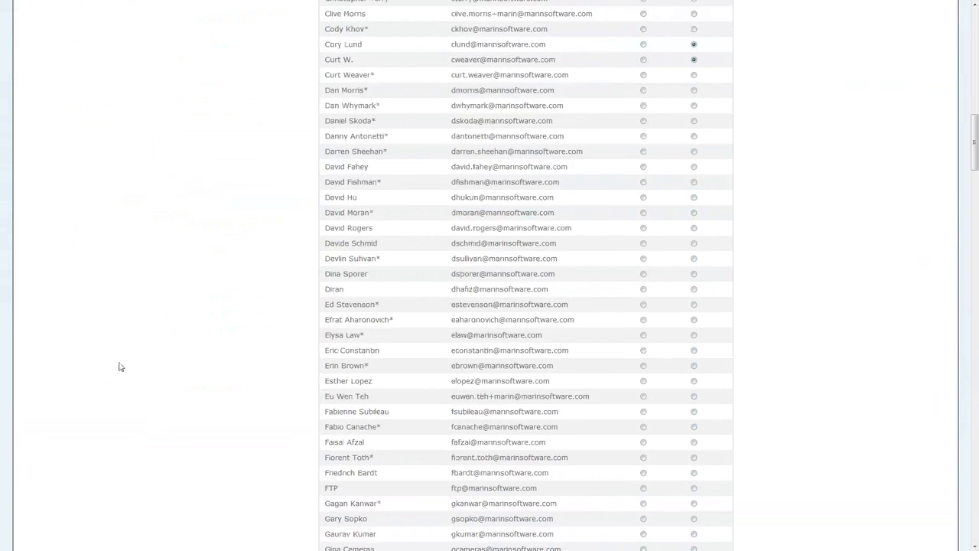
scroll(119, 366, down, 8)
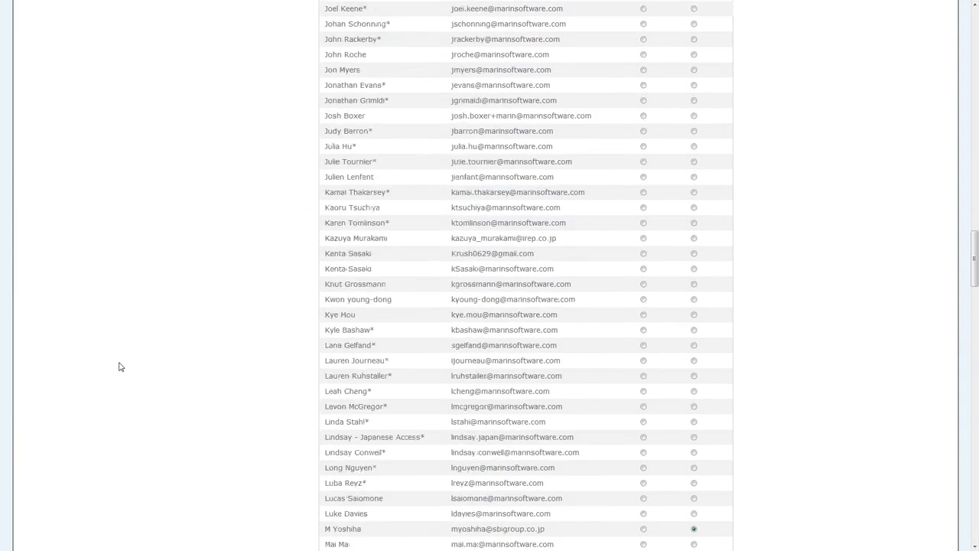
scroll(119, 366, down, 20)
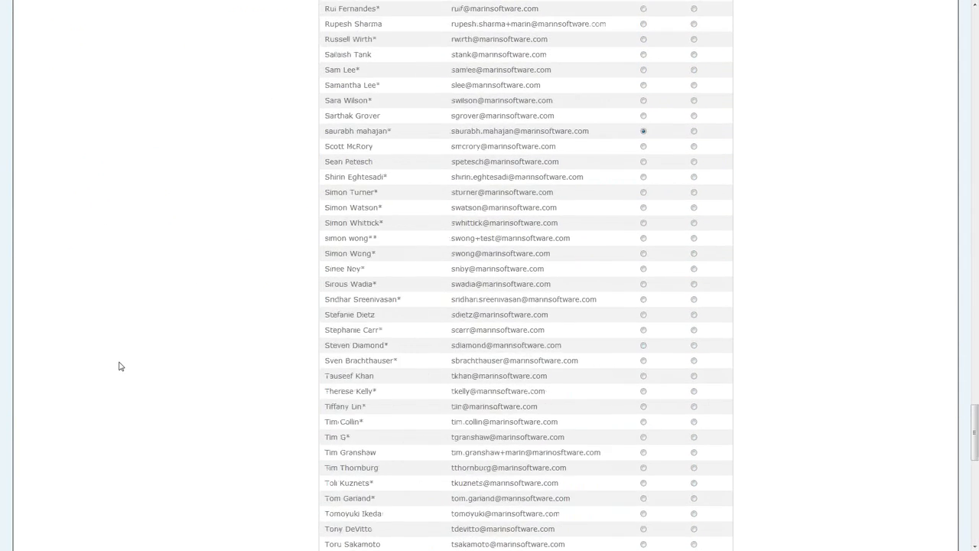
scroll(118, 366, down, 9)
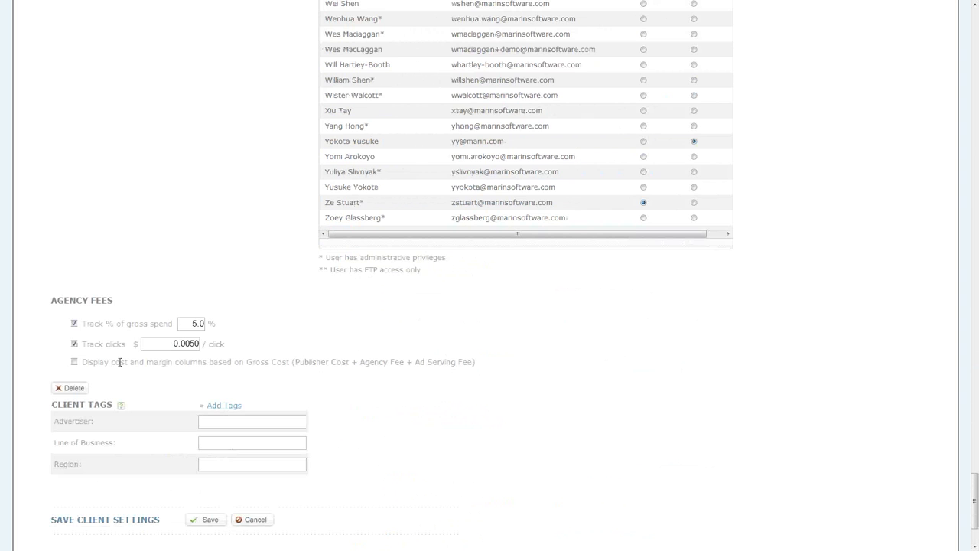
scroll(121, 378, down, 2)
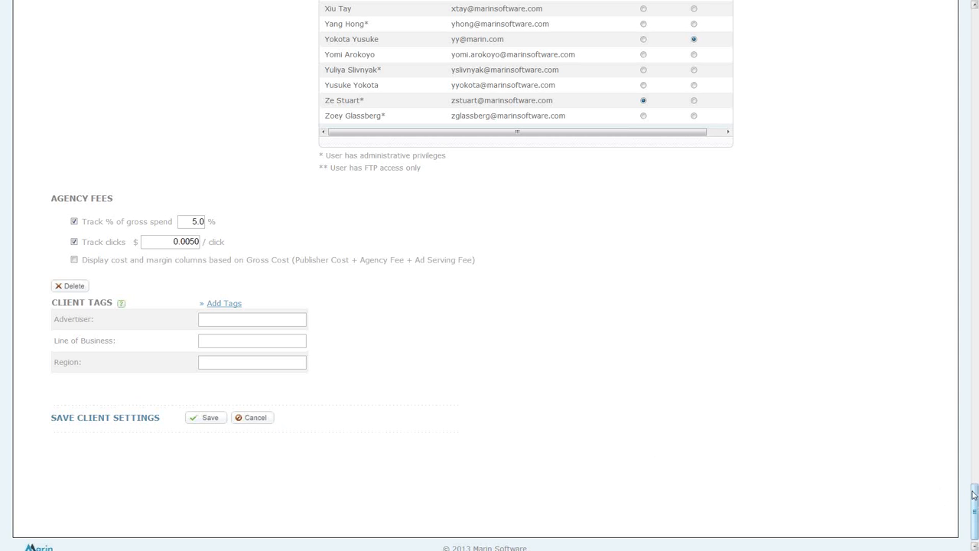
drag(974, 491, 965, 15)
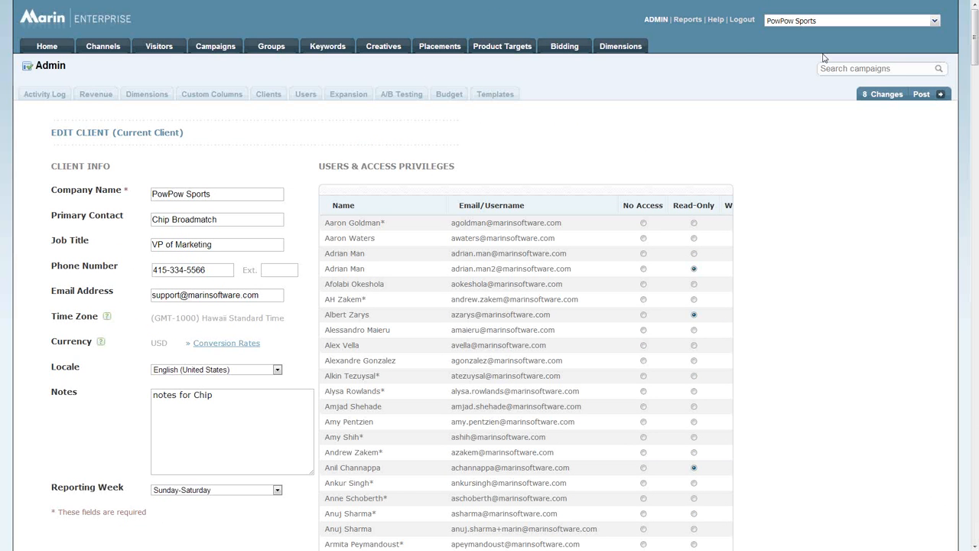
- Open the Winter Sports bidding folder's settings and switch its optimization criteria to Position Goal
click(575, 49)
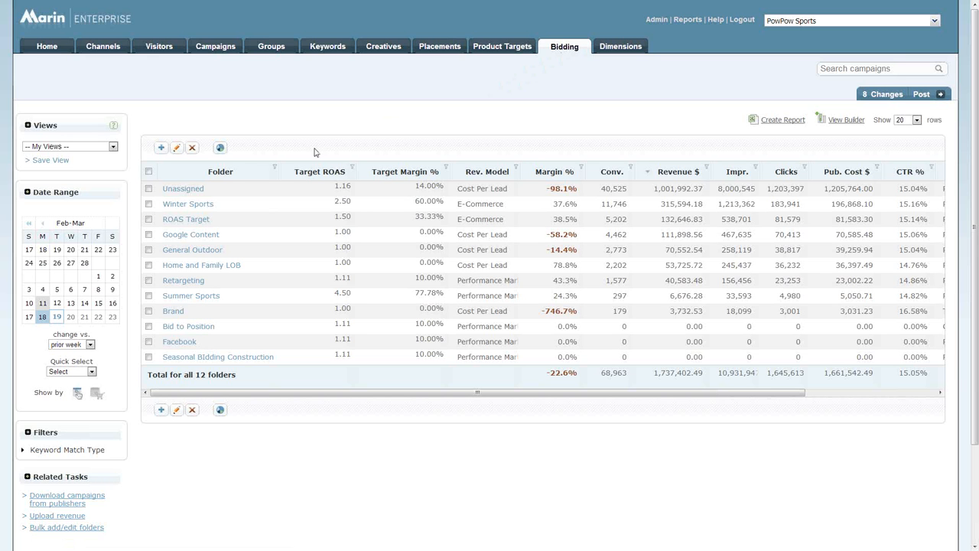
click(203, 208)
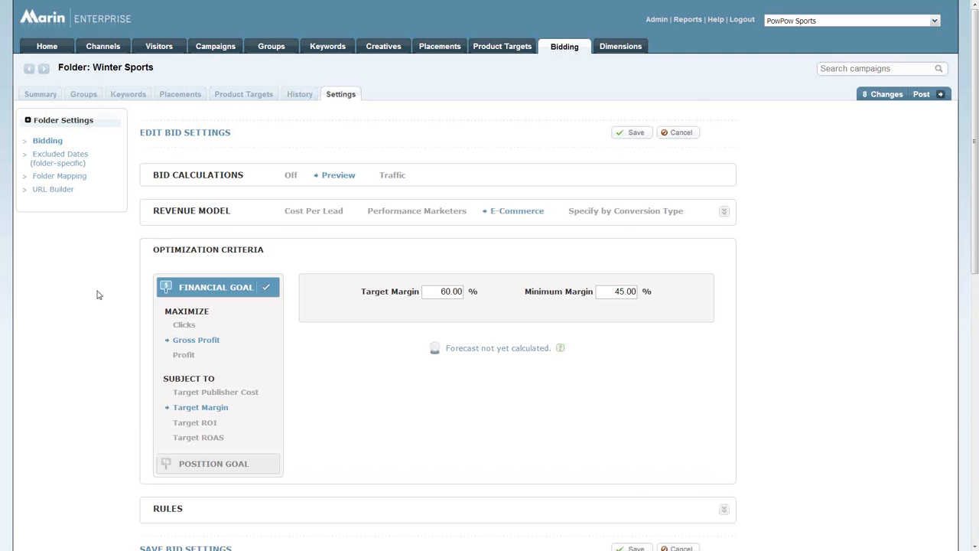
scroll(98, 294, down, 1)
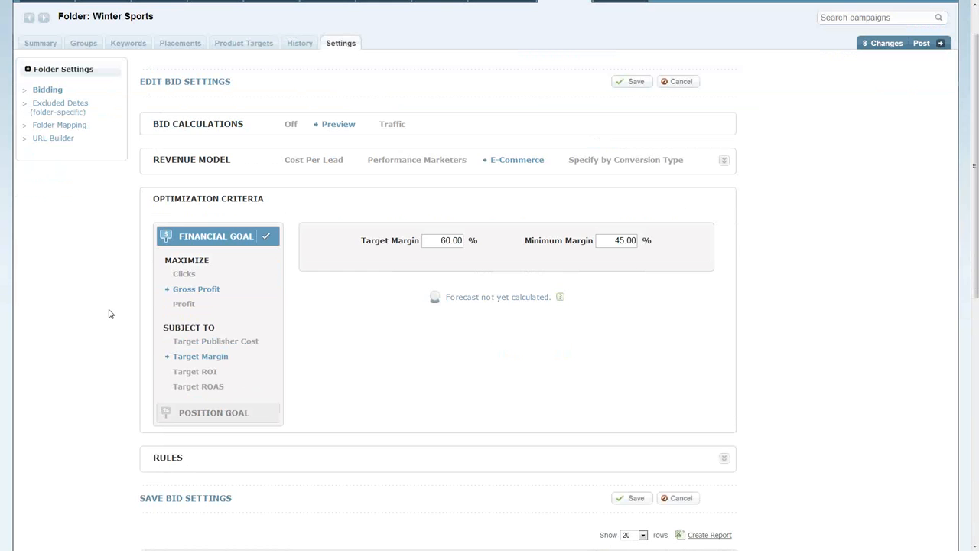
click(198, 414)
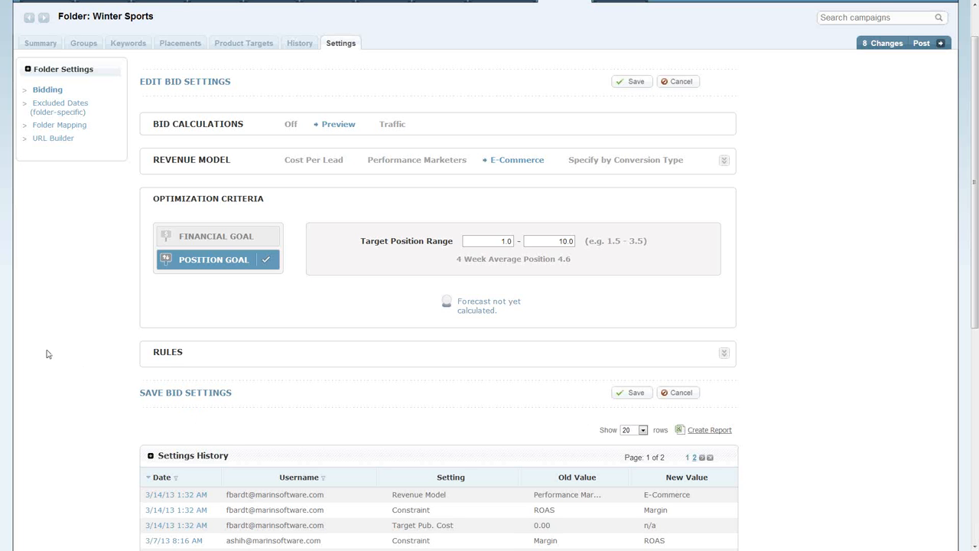
- Enable a bid override with a target position range for the folder's keyword "buy womens table tennis pants" and leave the editor without saving
click(127, 45)
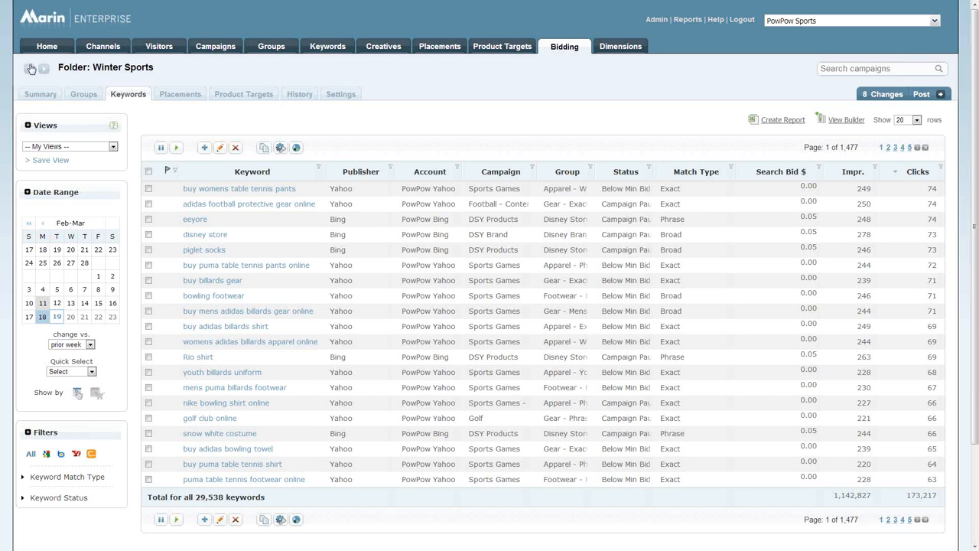
click(149, 189)
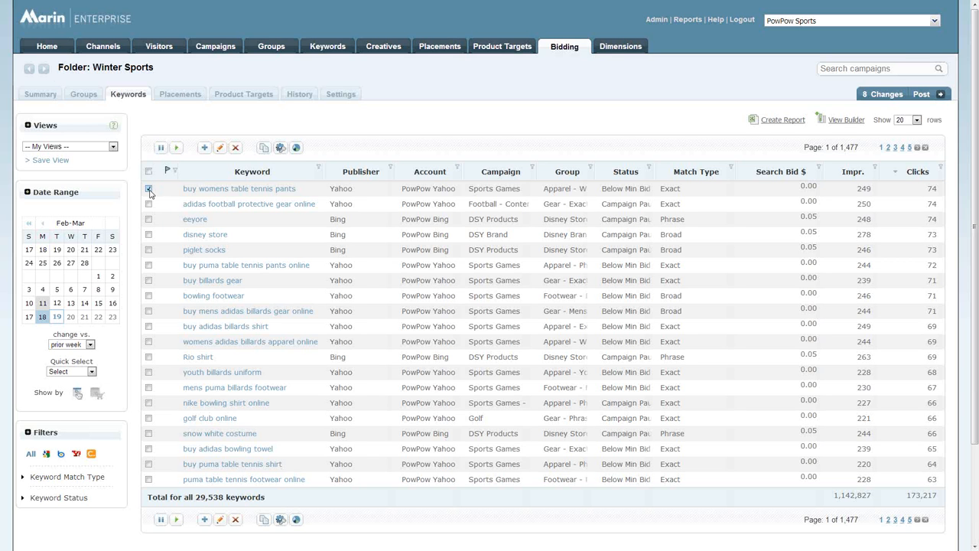
click(220, 150)
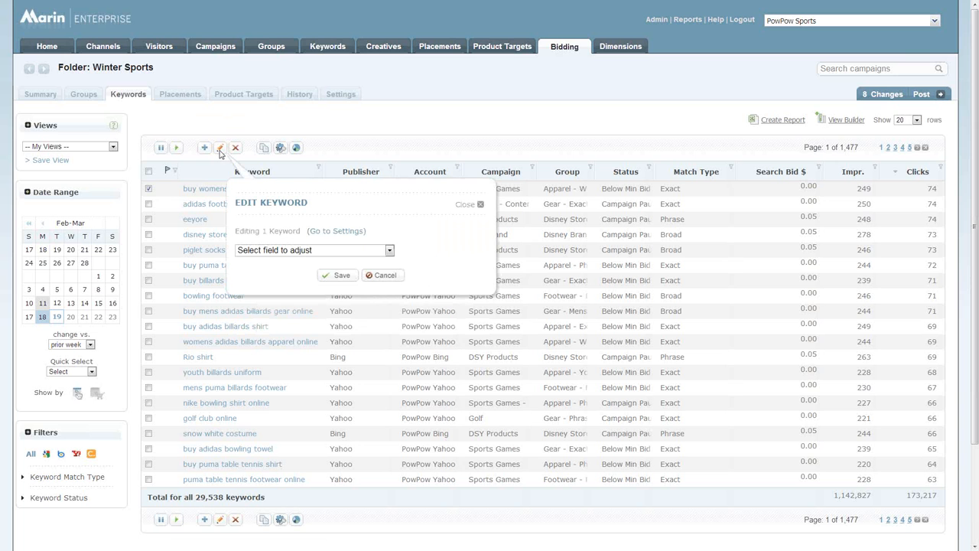
click(265, 250)
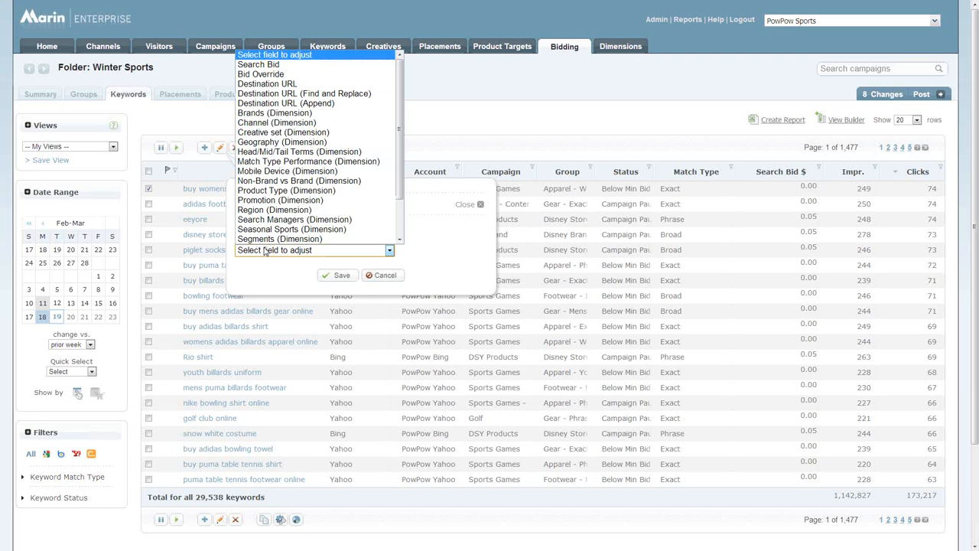
click(258, 74)
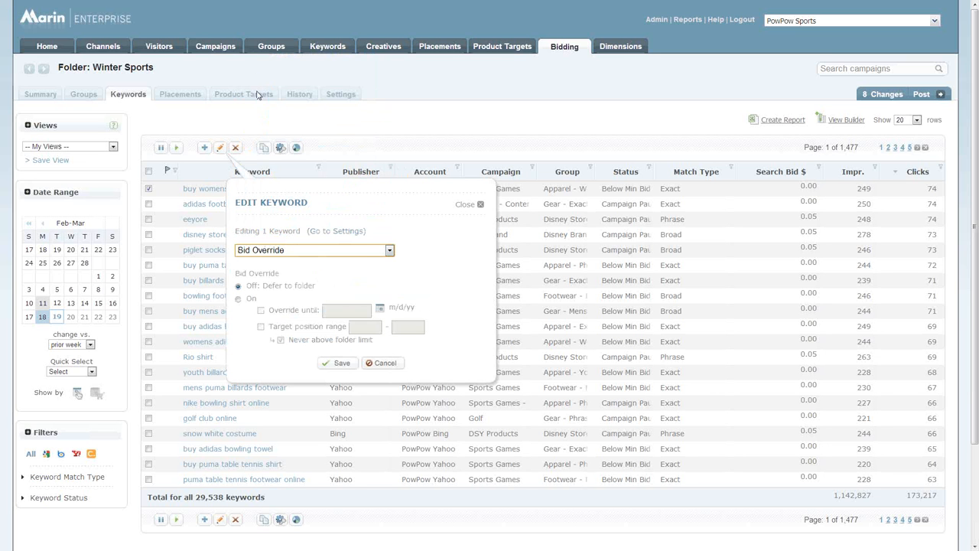
click(239, 301)
click(261, 327)
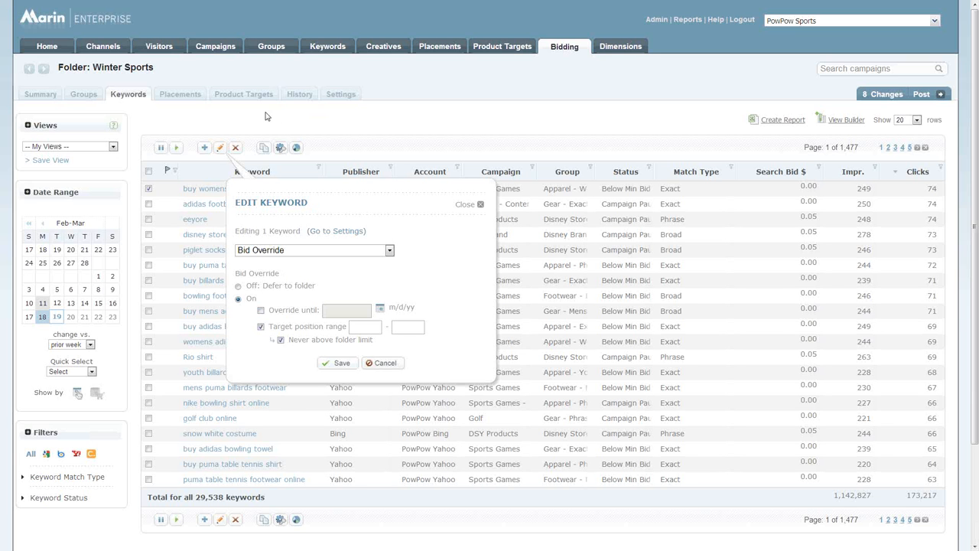
click(345, 99)
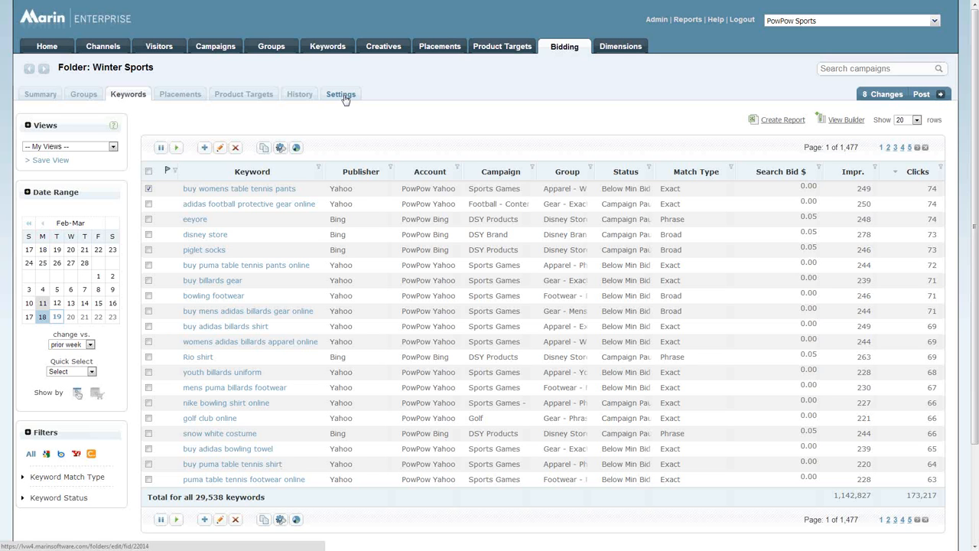
- Select Position Goal in the Winter Sports folder's bid settings and expand the bidding rules to examine the boost and bid limits
click(338, 97)
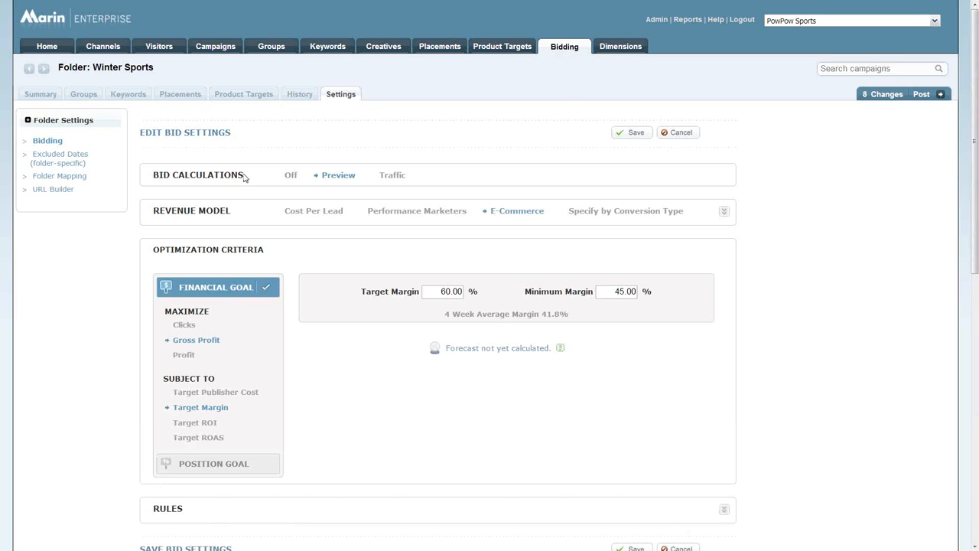
scroll(96, 268, down, 1)
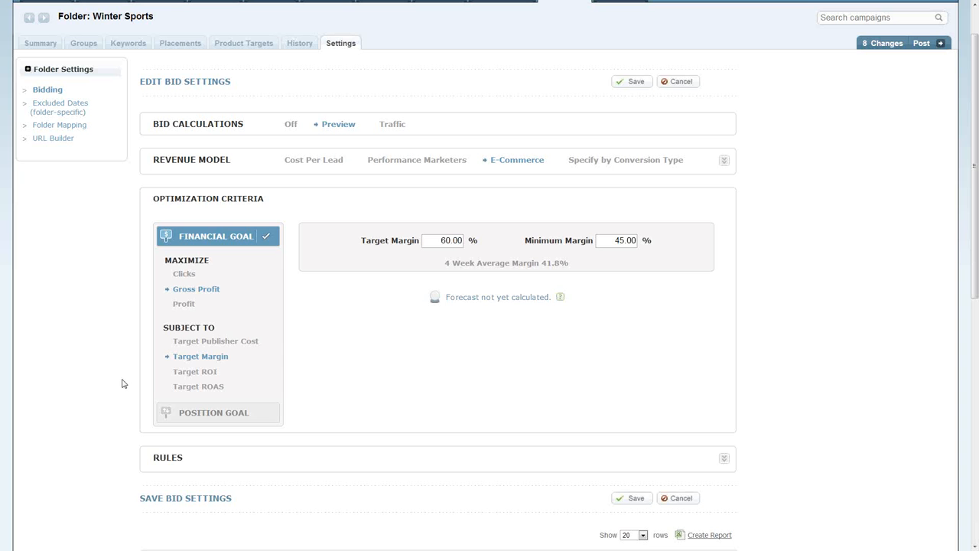
click(257, 417)
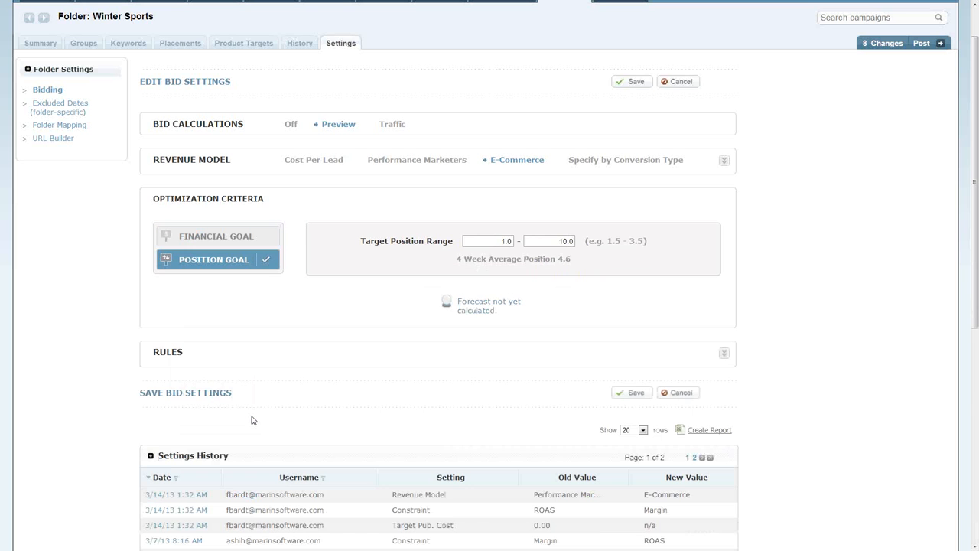
click(723, 355)
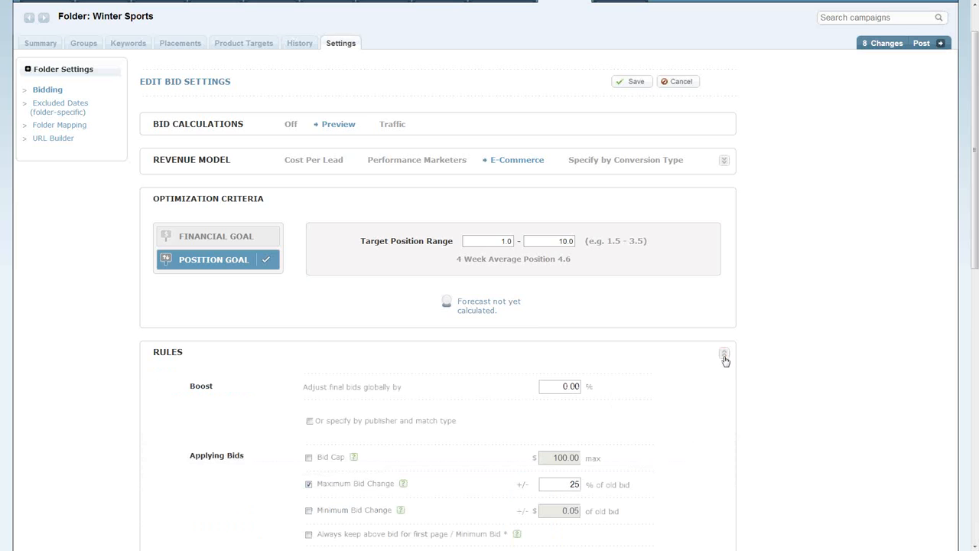
scroll(726, 361, down, 2)
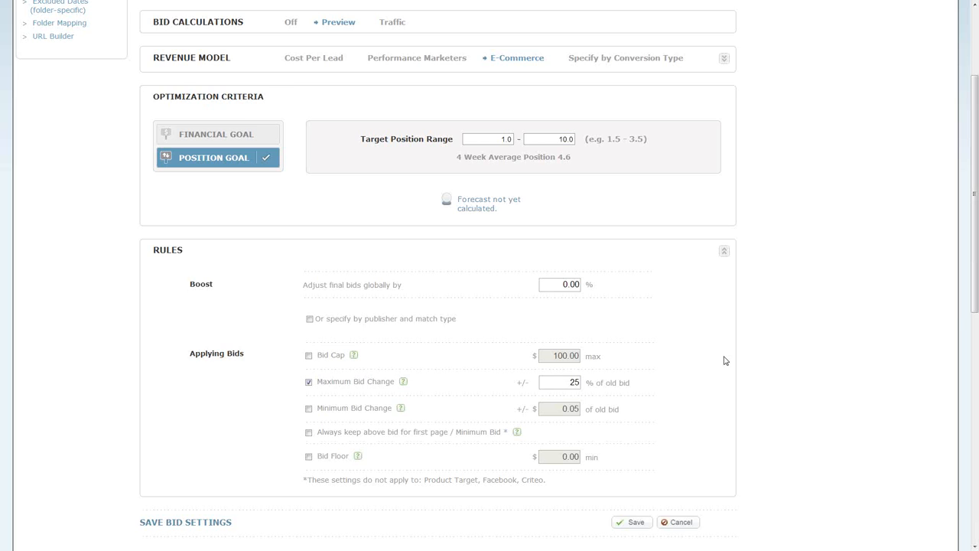
scroll(725, 360, up, 4)
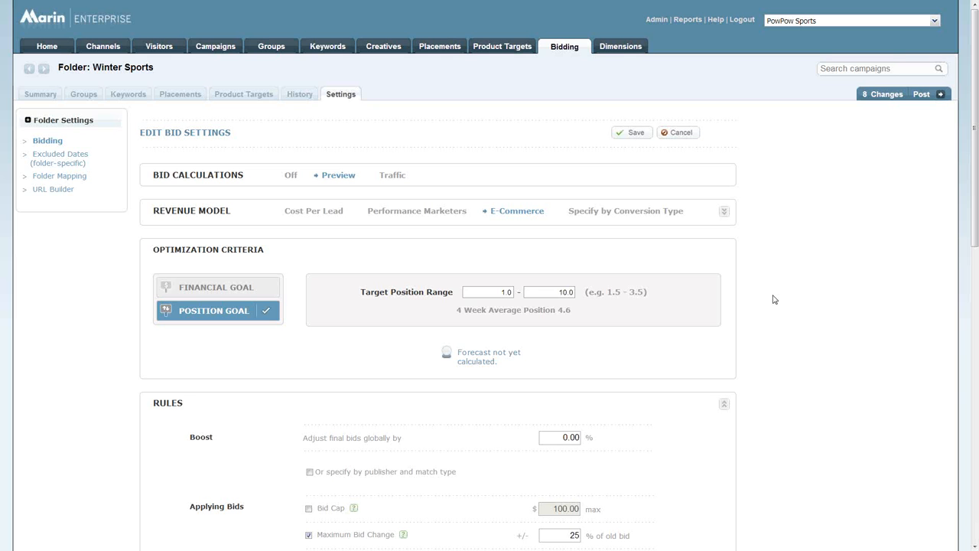
- Leave the Winter Sports settings and examine the target ROAS values in the bidding folders list
click(563, 50)
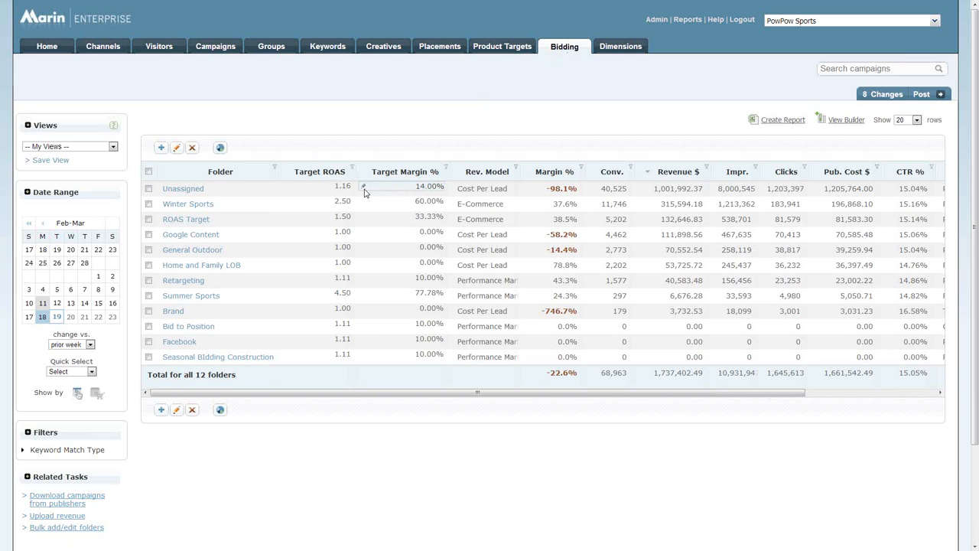
click(318, 218)
click(317, 209)
- Filter the campaigns to Facebook and open the first PowPow Sports creative in the Surfing campaign for editing
click(207, 51)
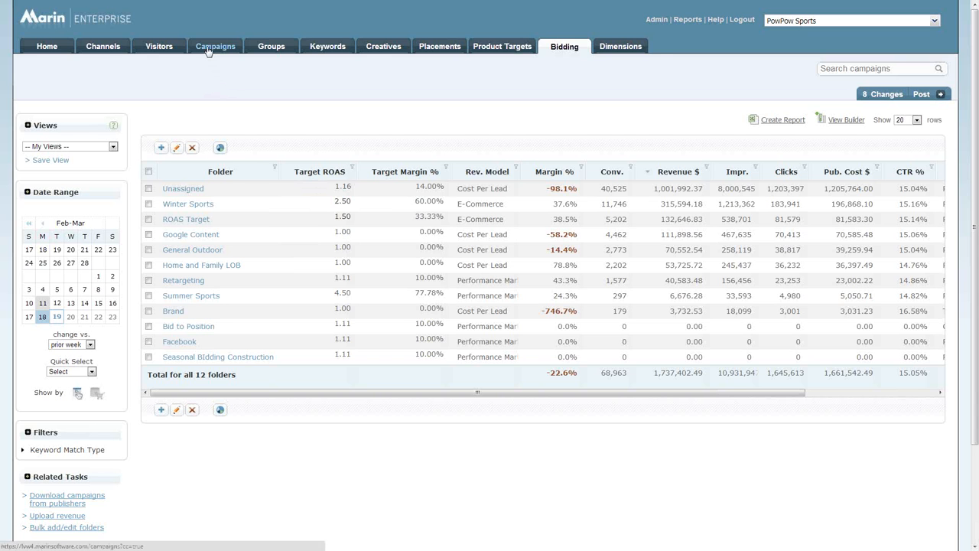
click(207, 47)
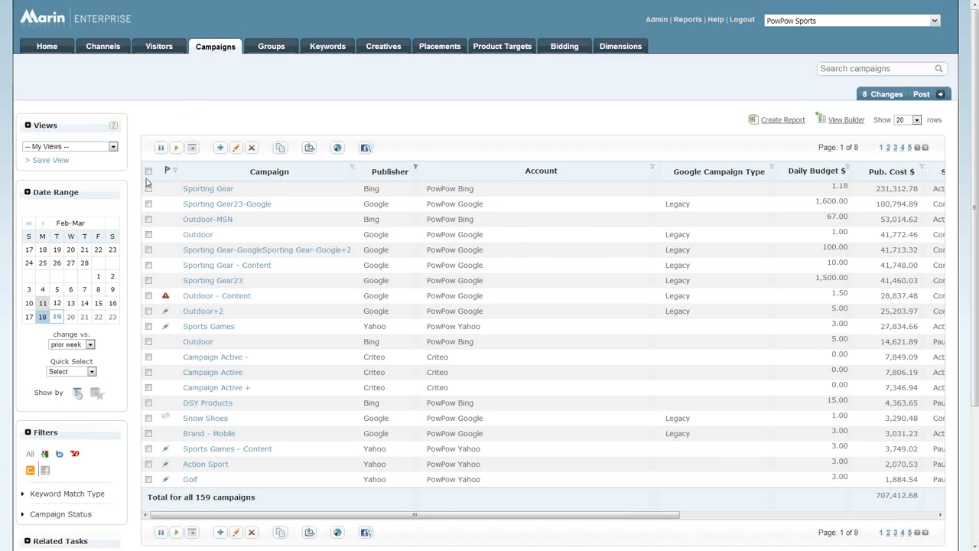
click(45, 471)
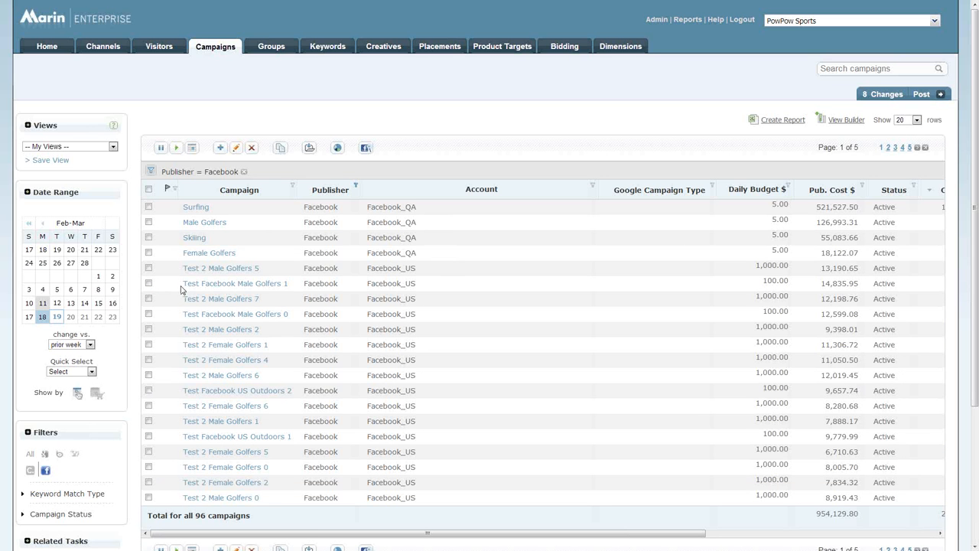
click(196, 208)
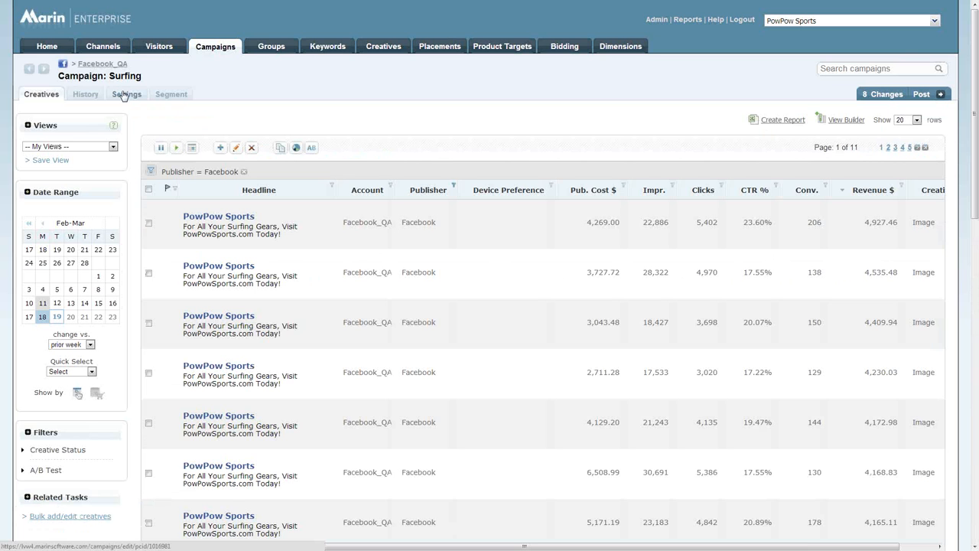
click(217, 224)
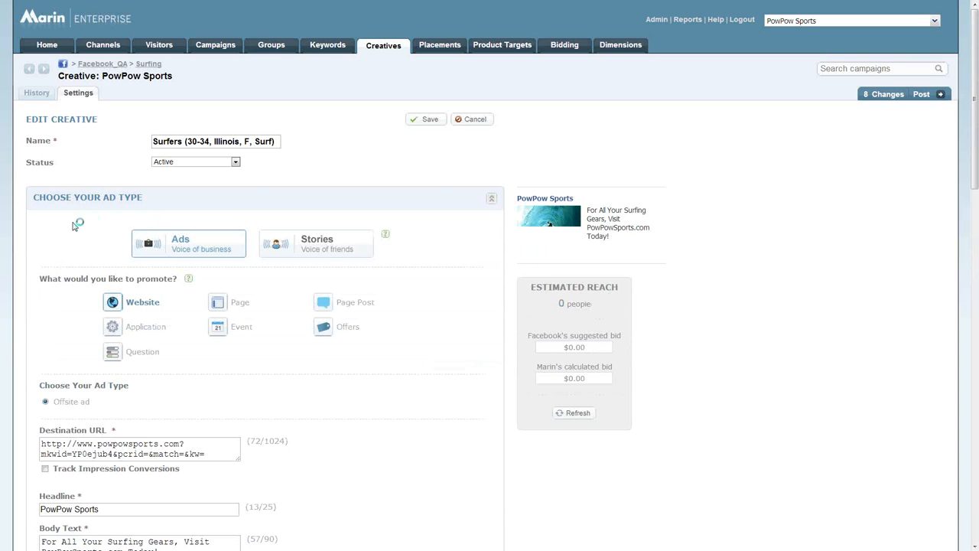
- Set the creative to promote a Page, choosing the Art page and the Sponsored results ad type
scroll(74, 224, down, 1)
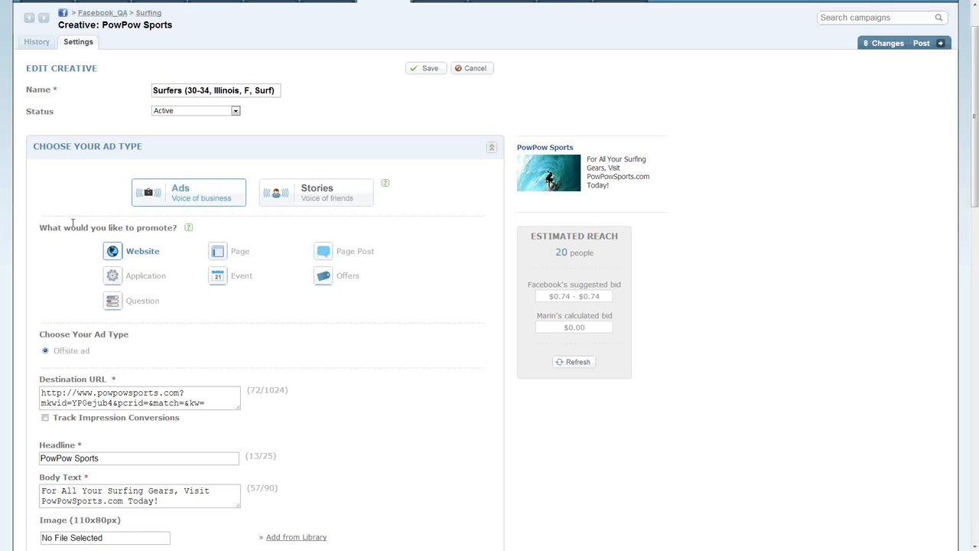
click(228, 251)
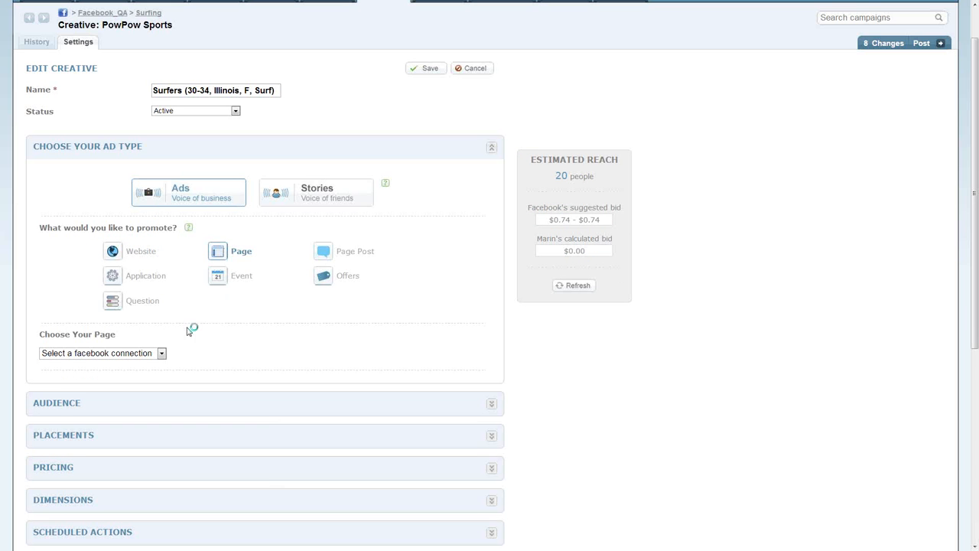
click(160, 353)
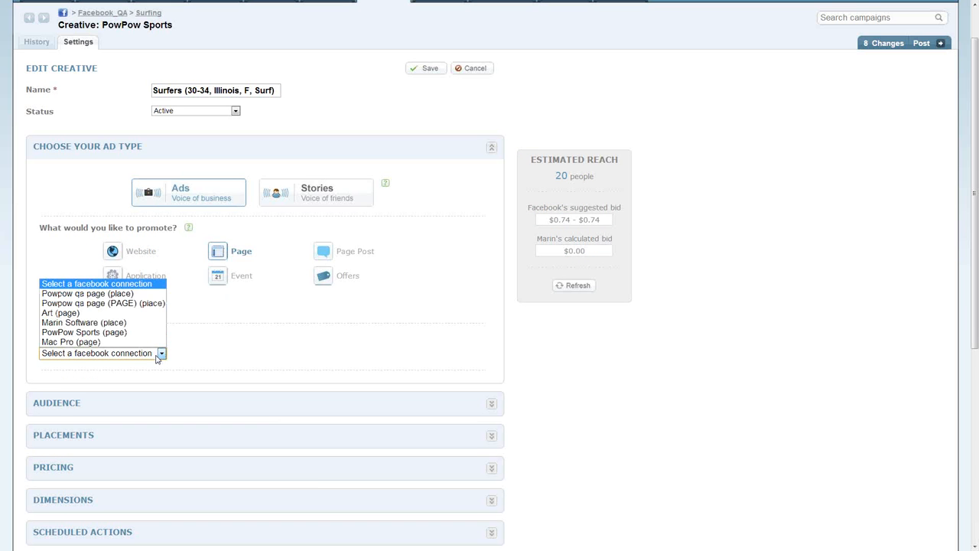
click(152, 314)
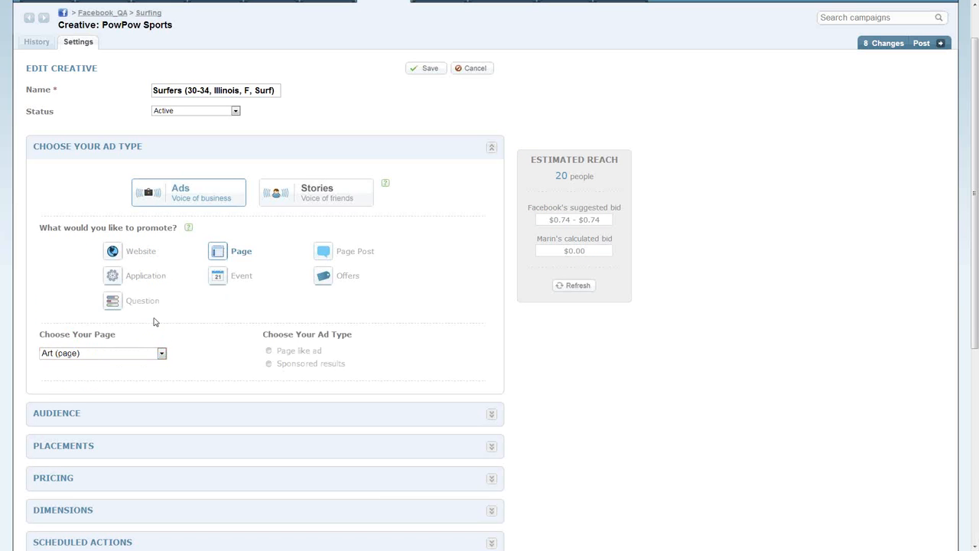
click(269, 364)
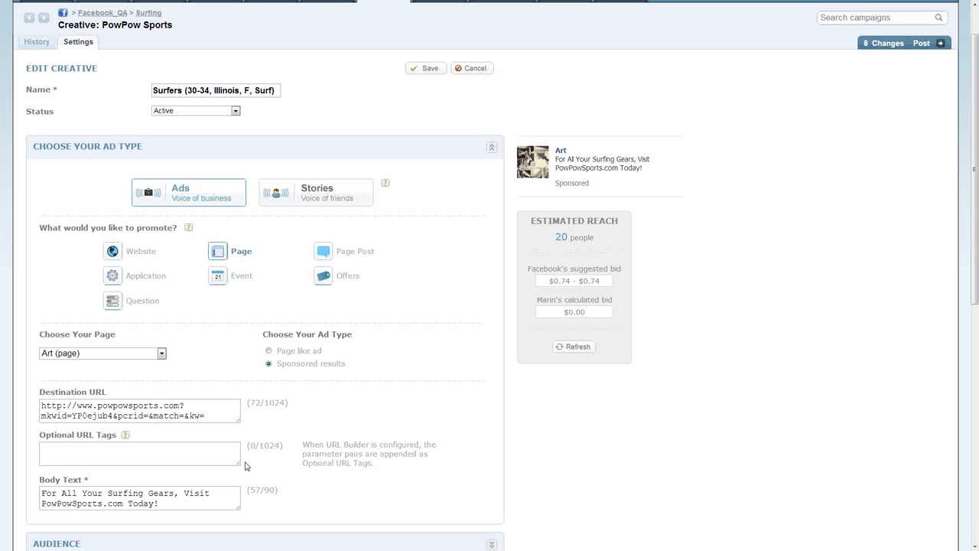
- Switch the creative to Stories promoting a Page and choose the Art page for the sponsored story
click(315, 194)
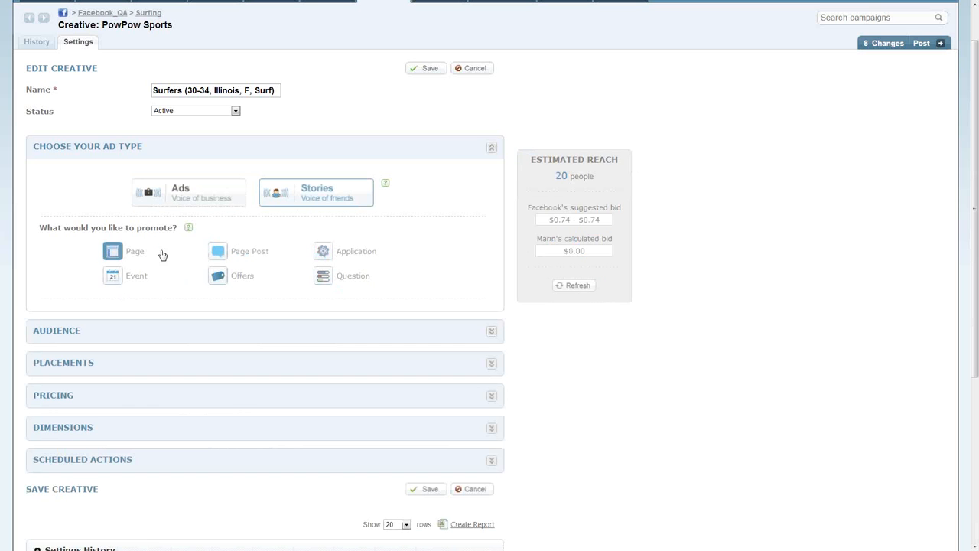
click(128, 252)
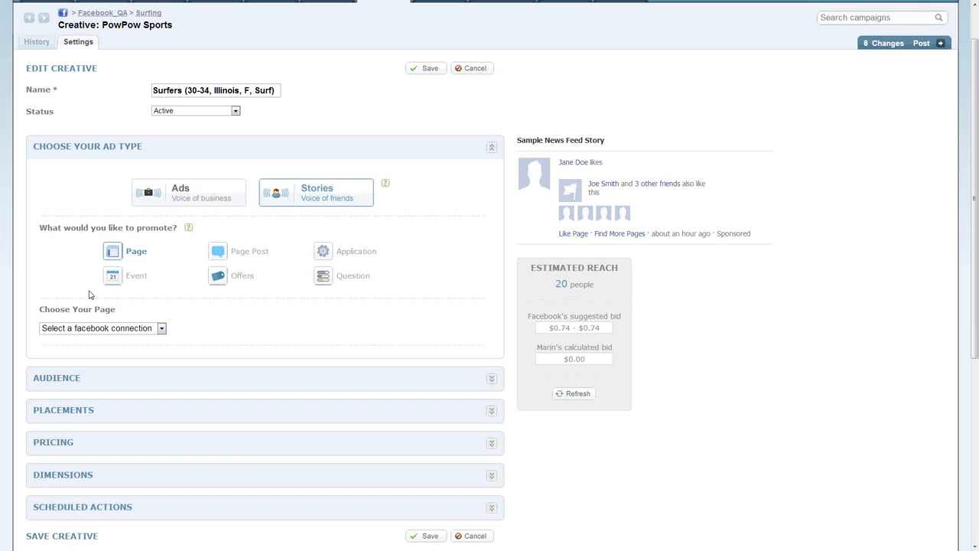
click(92, 328)
click(86, 288)
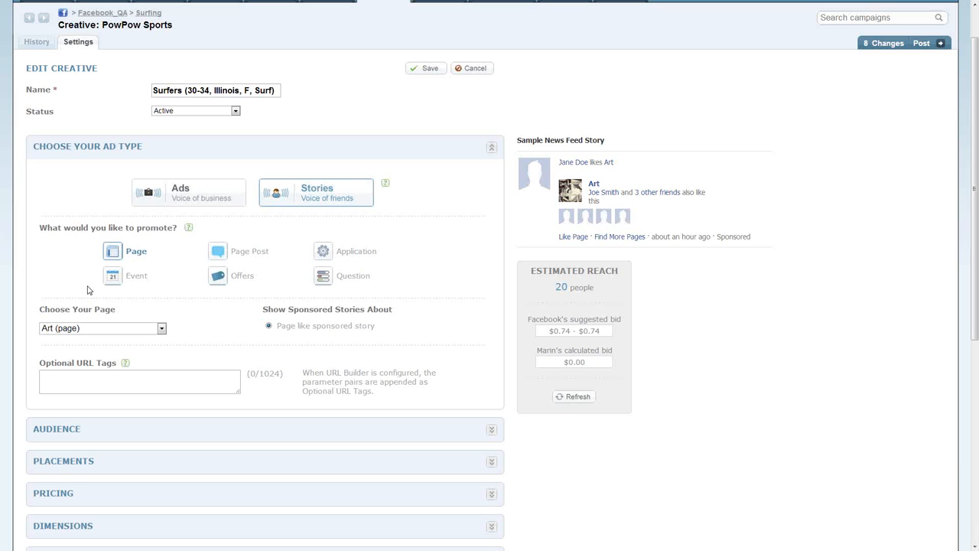
- Switch the creative back to Ads promoting a Page and expand the placements section to examine its placement types
click(173, 208)
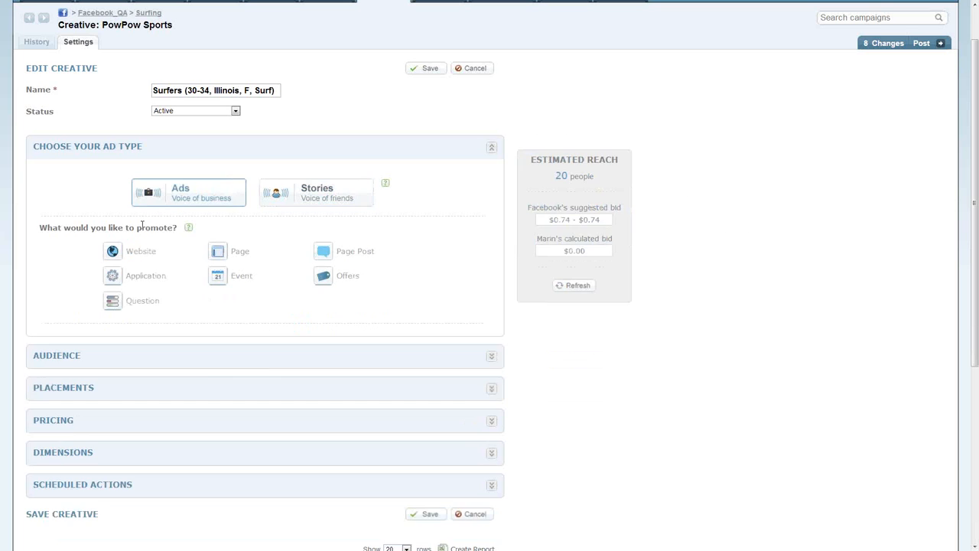
click(245, 263)
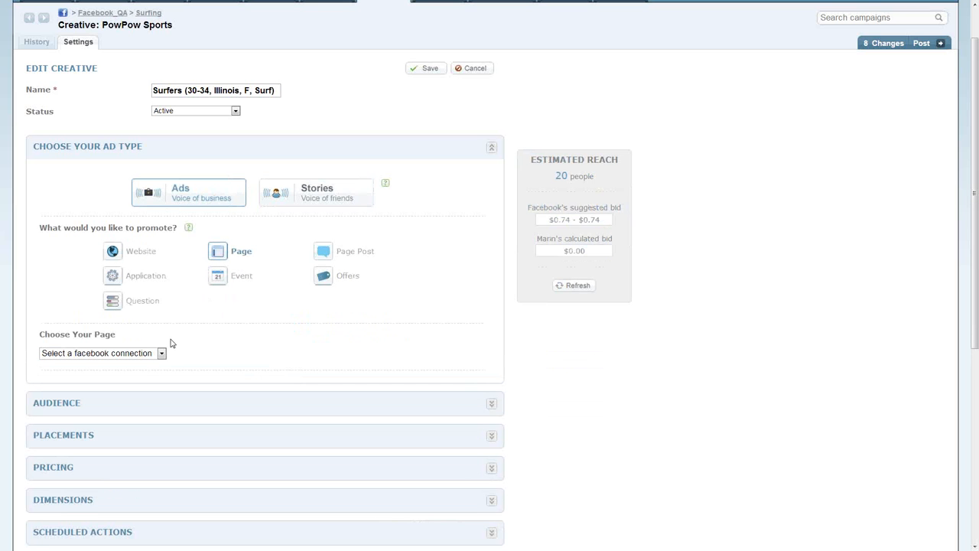
click(490, 435)
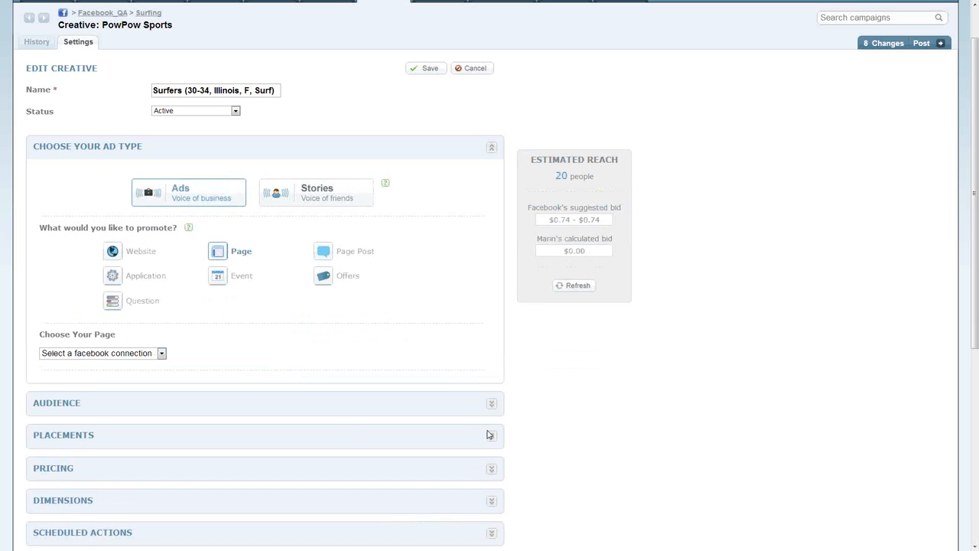
scroll(490, 435, down, 1)
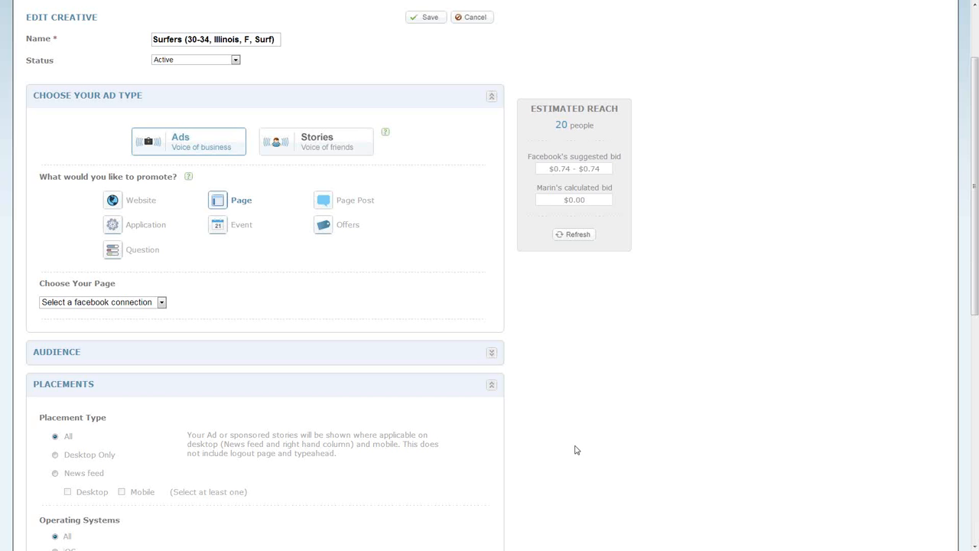
scroll(578, 448, up, 3)
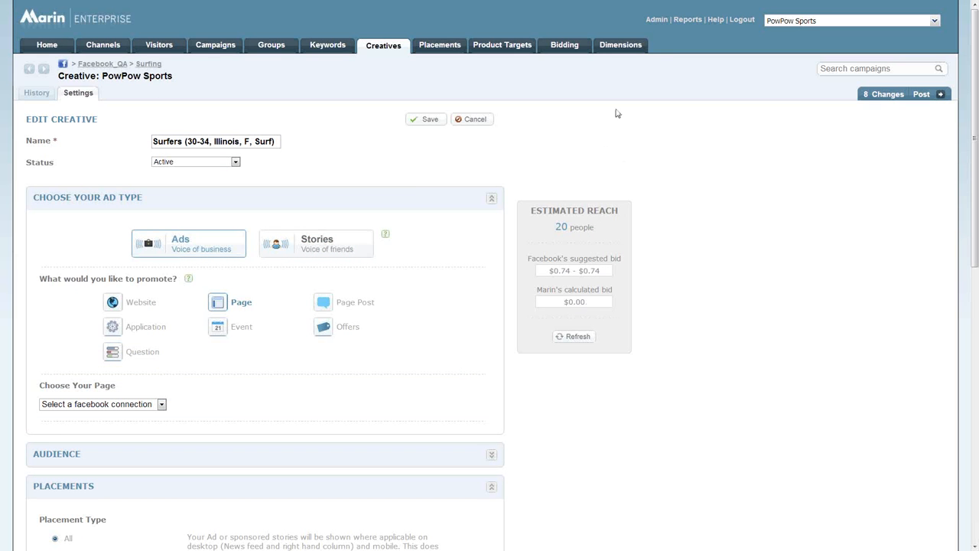
- Examine the Revenue Tracking settings in the administration area and return to the campaigns list
click(653, 23)
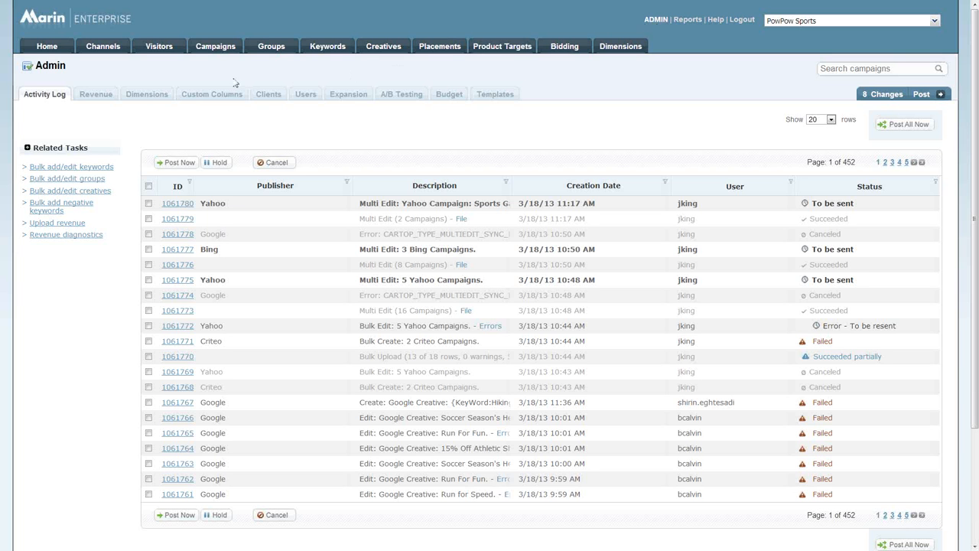
click(86, 97)
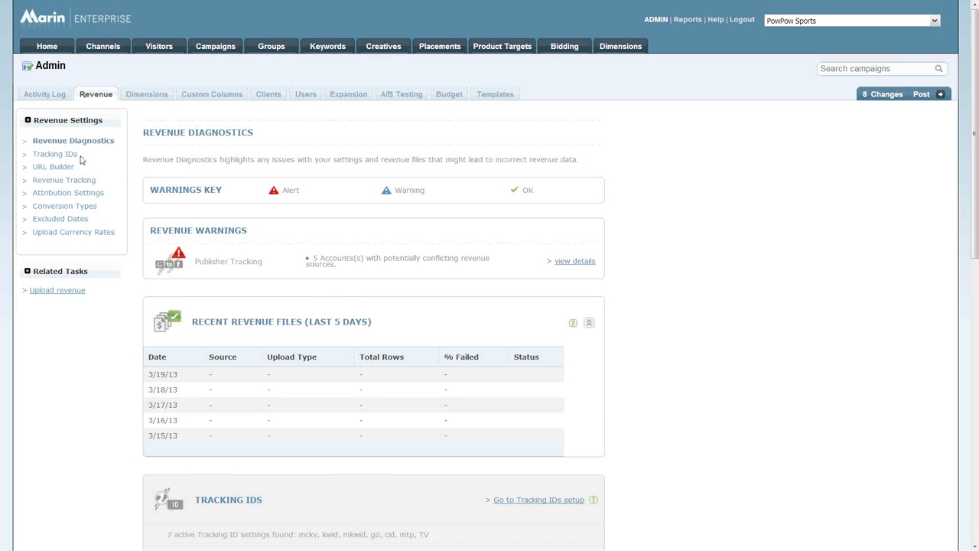
click(82, 186)
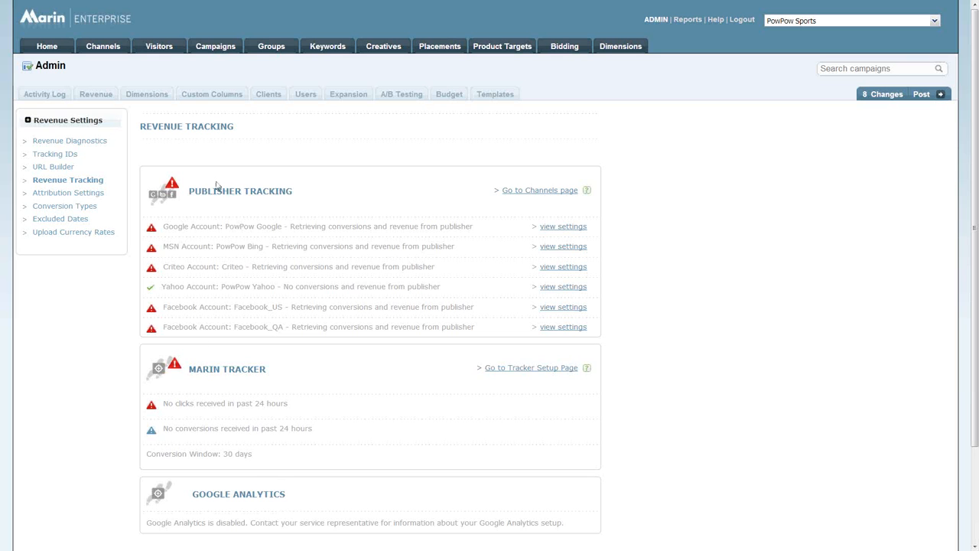
click(209, 47)
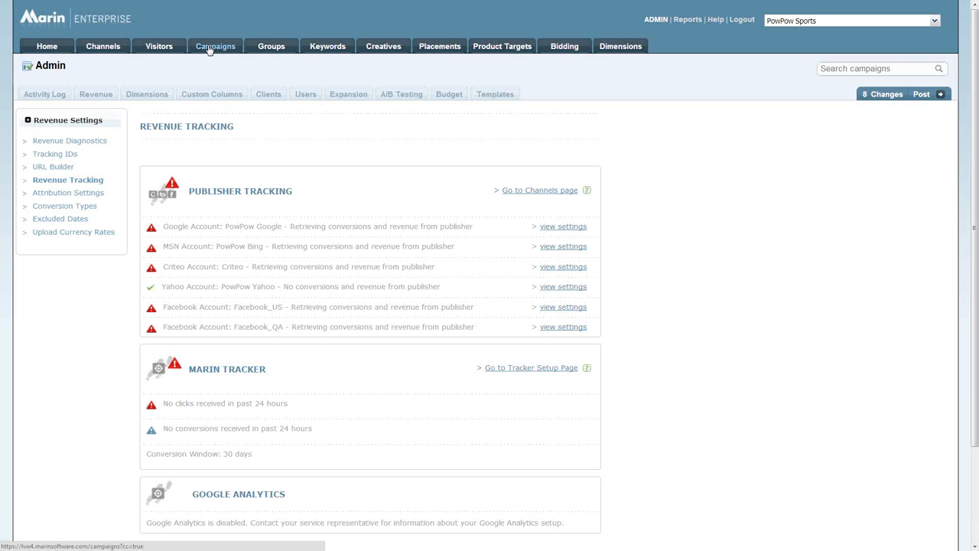
click(215, 46)
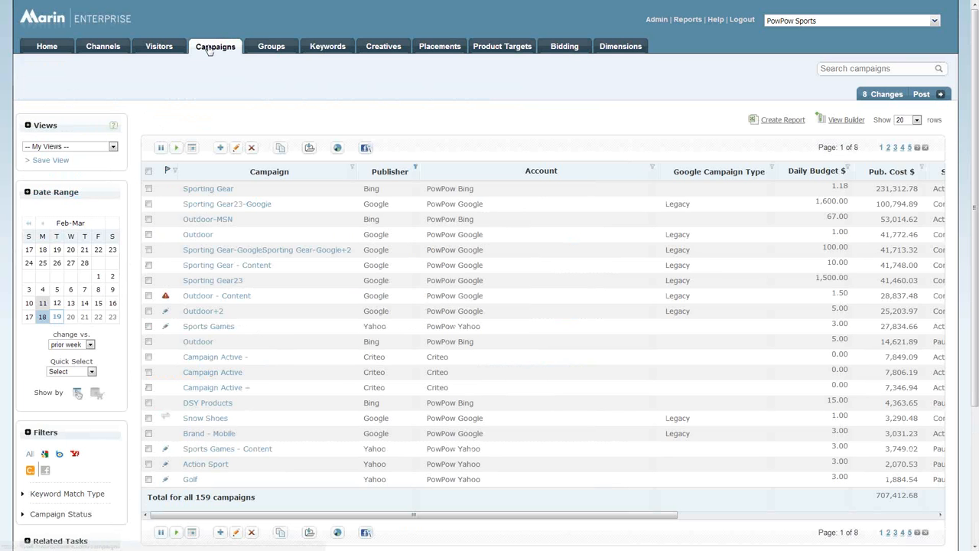